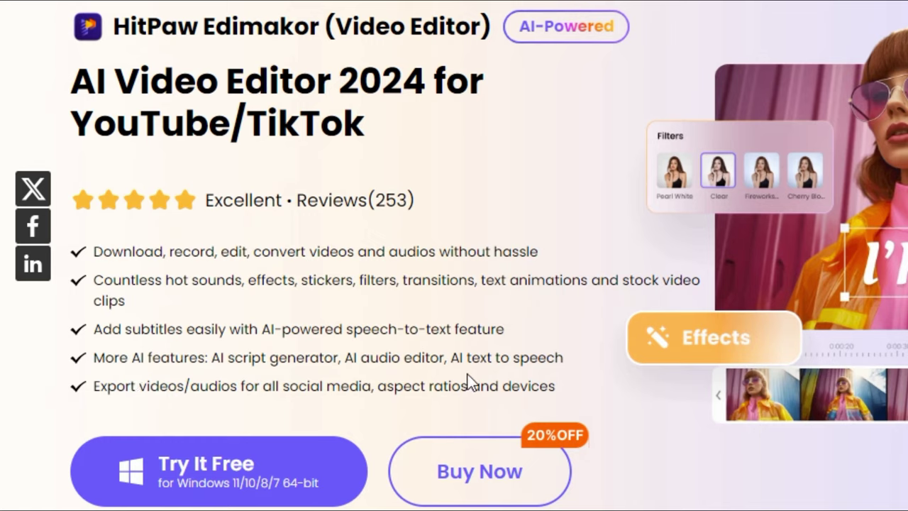
Step: Download the free Windows trial of HitPaw Edimakor from its product page
click(224, 461)
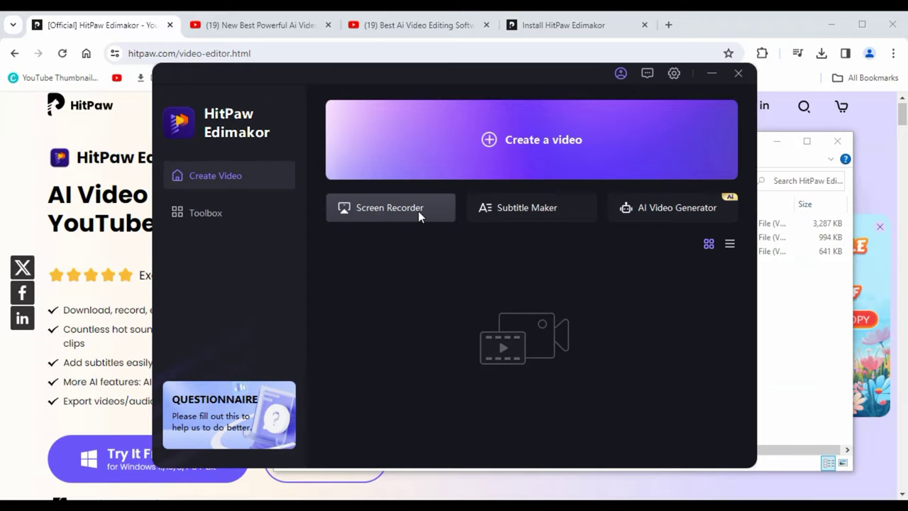
Step: Try out the Screen Recorder's capture area selection and open the Toolbox section
click(385, 190)
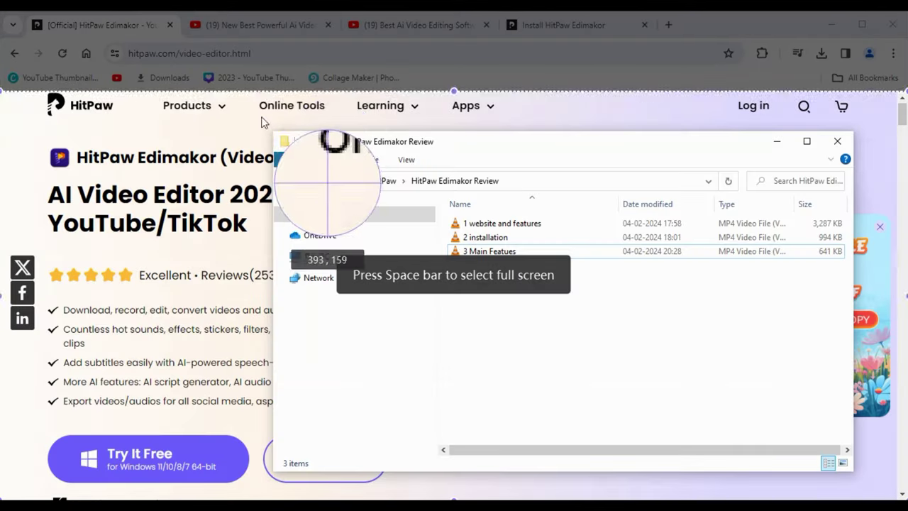
click(274, 126)
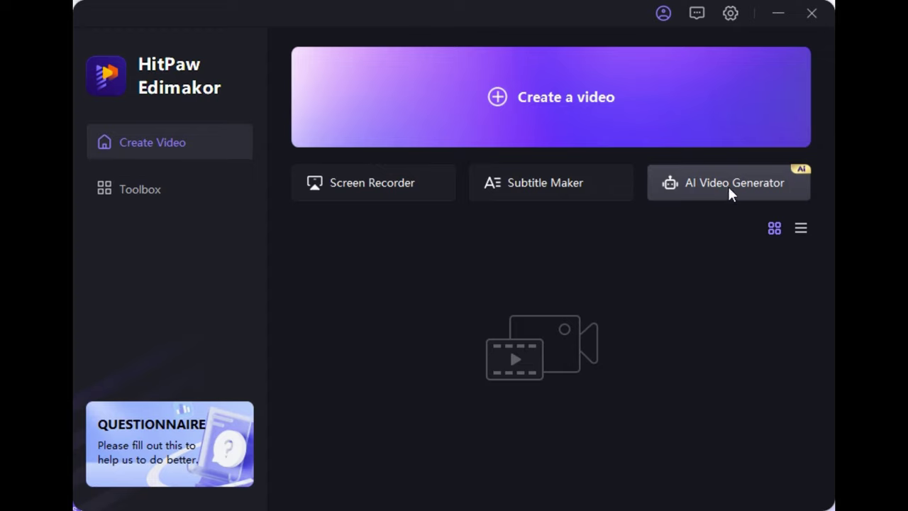
click(154, 192)
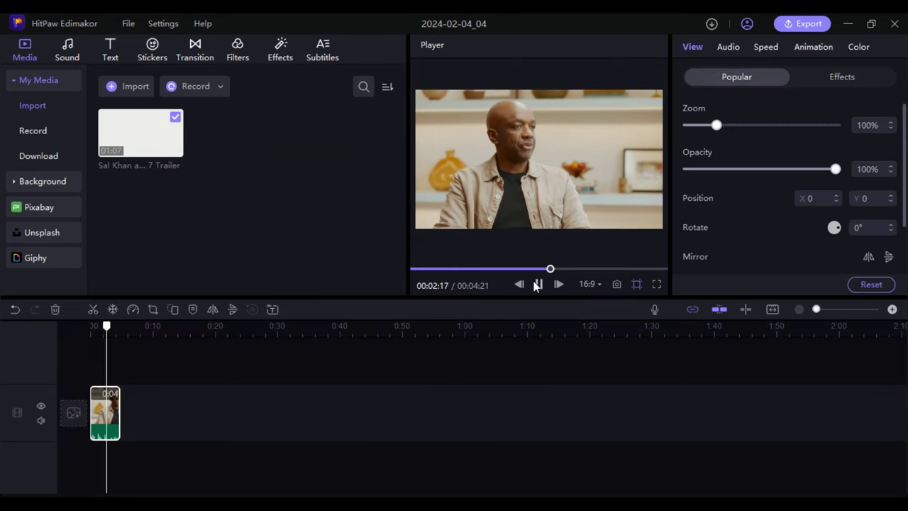
Step: Pause the clip's playback and generate automatic subtitles for the selected clip
click(537, 284)
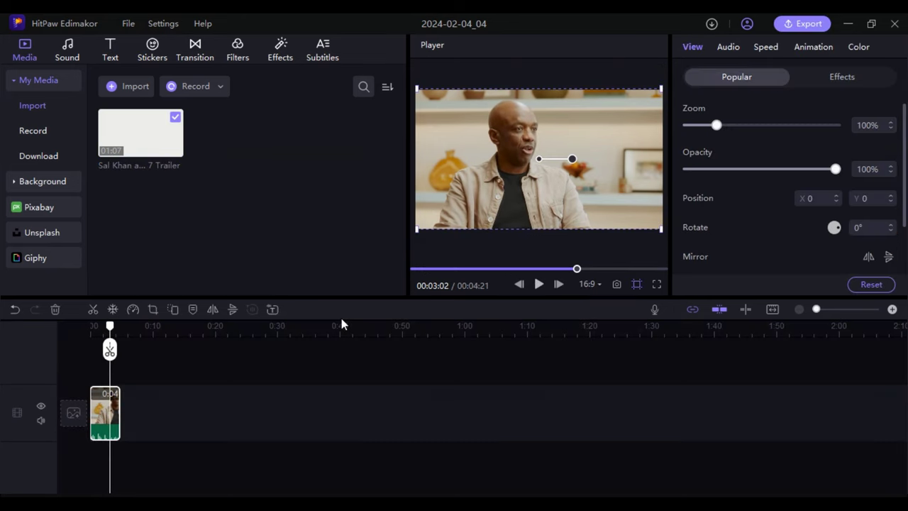
click(323, 44)
click(263, 244)
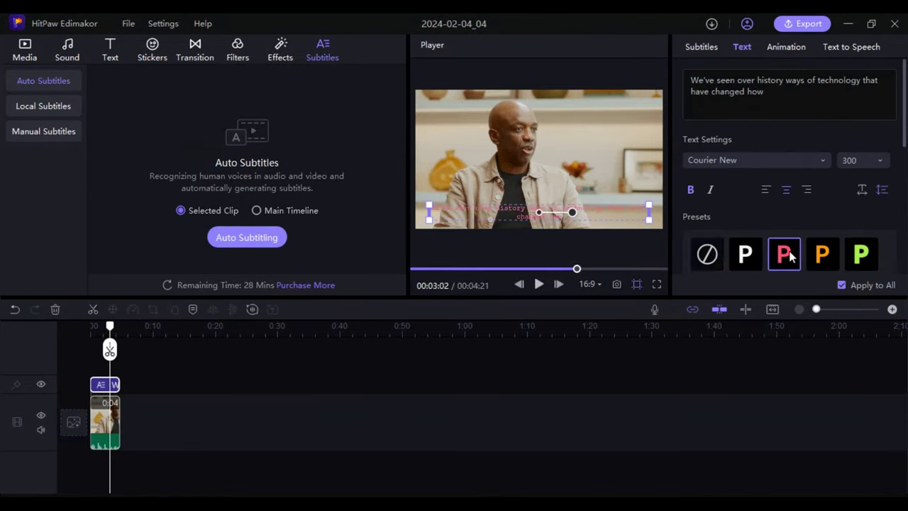
Step: Apply the white text preset to the subtitles and try a red text border at 9%
click(815, 162)
scroll(816, 177, down, 5)
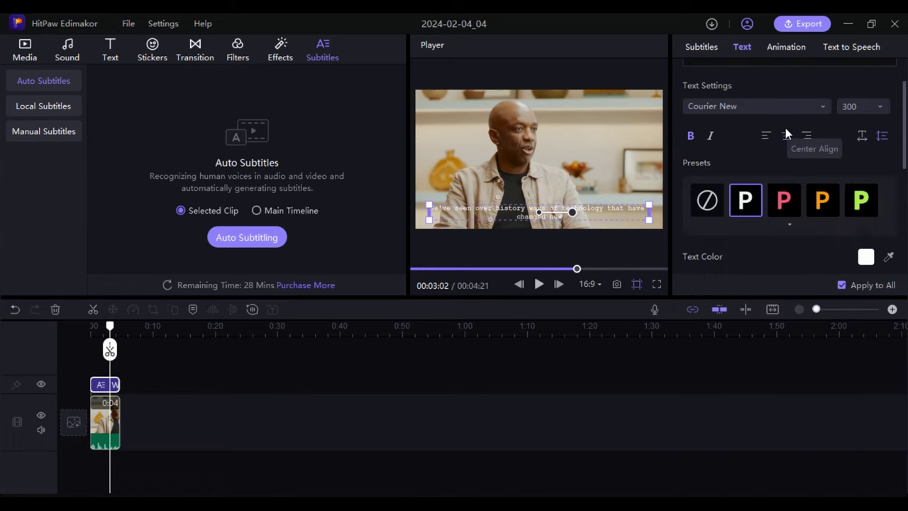
click(865, 215)
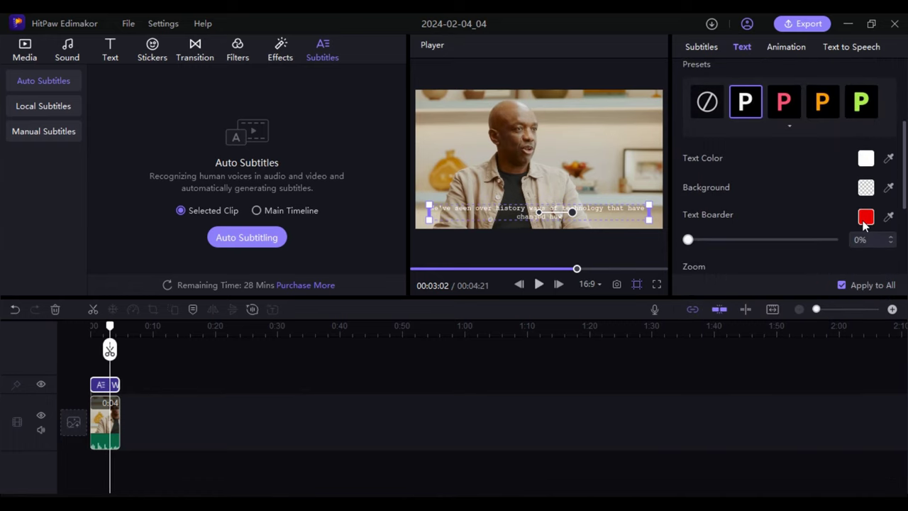
click(896, 217)
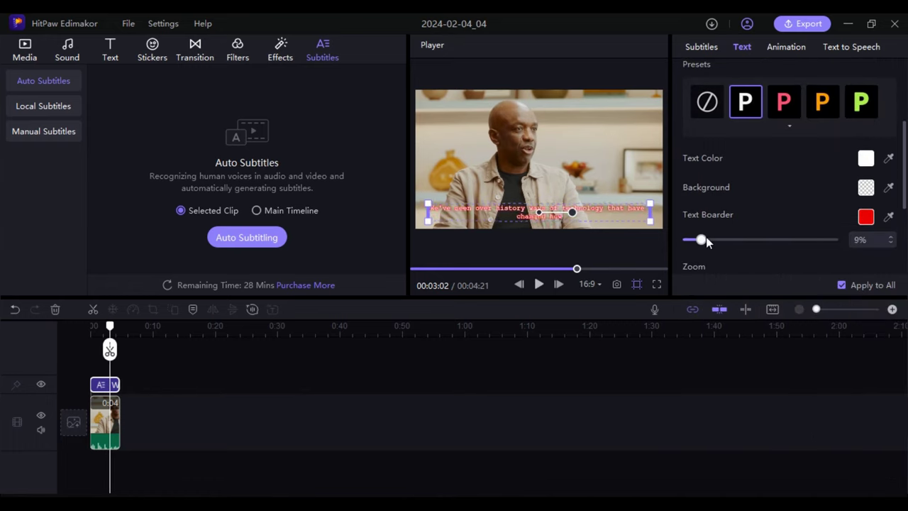
Step: Turn on the shadow for the subtitle text
scroll(896, 217, down, 2)
scroll(896, 217, down, 3)
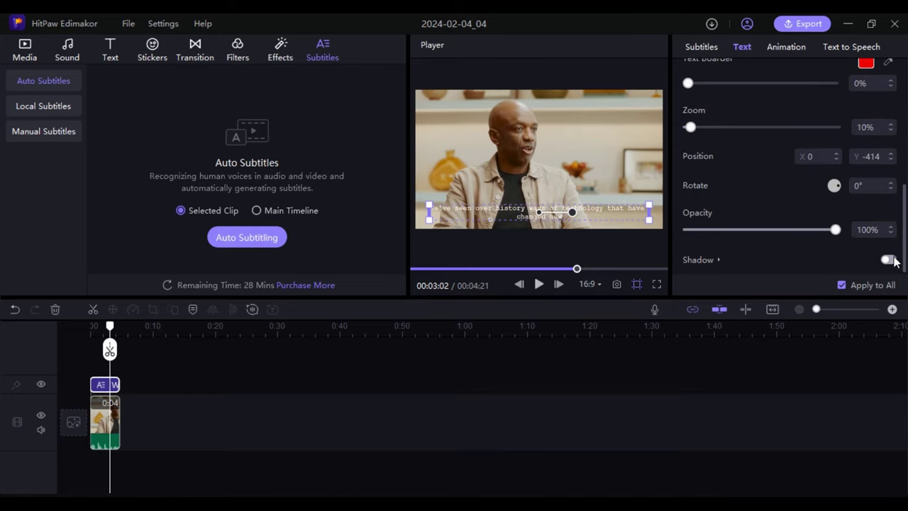
click(888, 260)
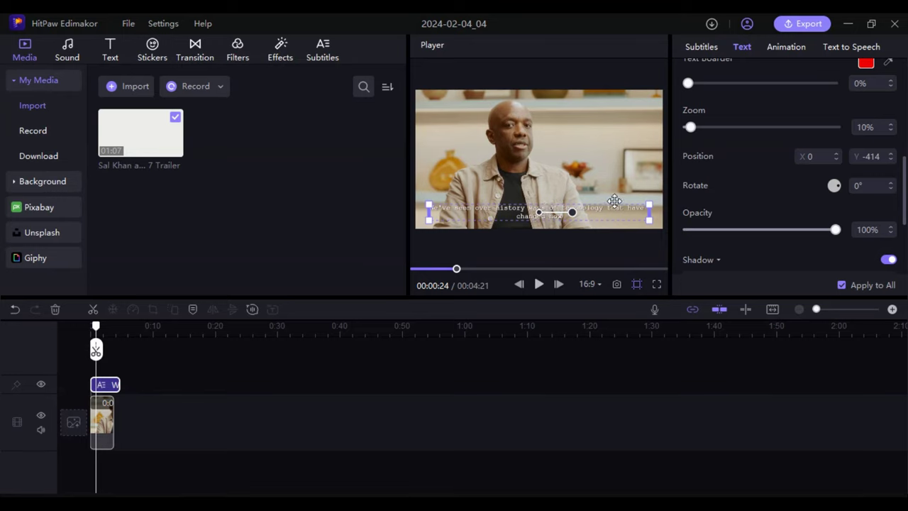
Step: Preview the Andrew and Aria voices in the subtitle's Text to Speech options
click(850, 46)
scroll(904, 108, down, 2)
scroll(904, 108, up, 2)
click(739, 200)
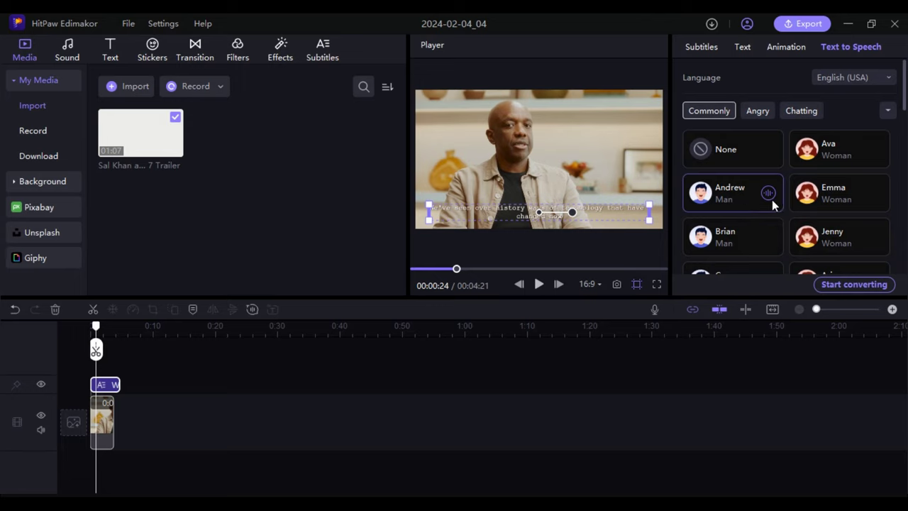
scroll(771, 199, down, 2)
click(874, 177)
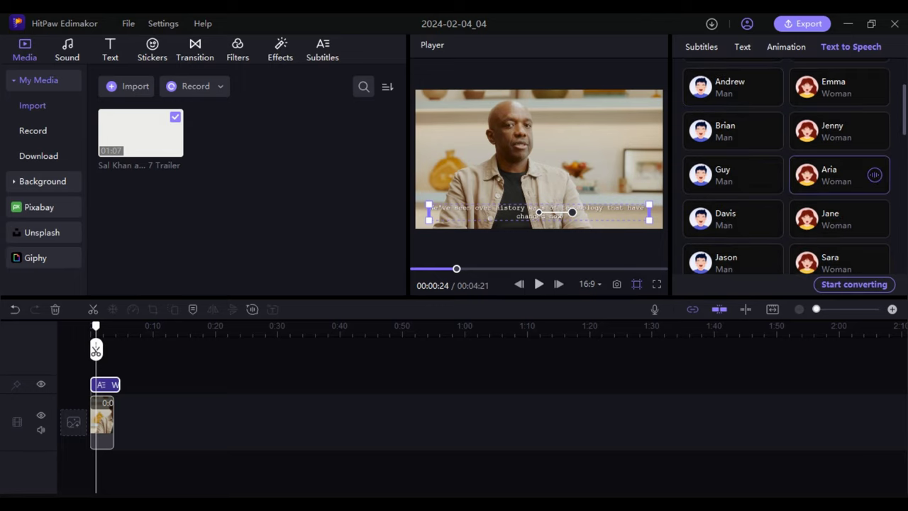
Step: Convert the subtitle text to speech with the Sara voice and play the result
scroll(840, 178, down, 1)
click(874, 225)
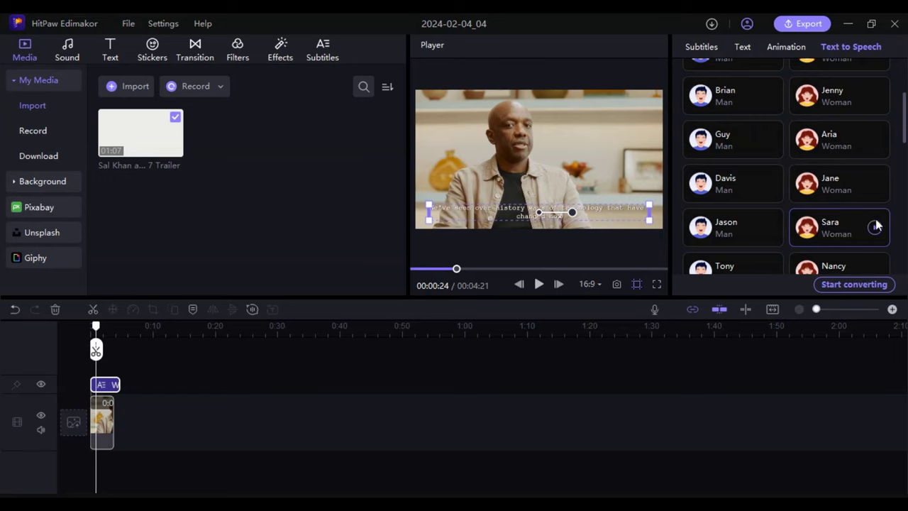
click(854, 284)
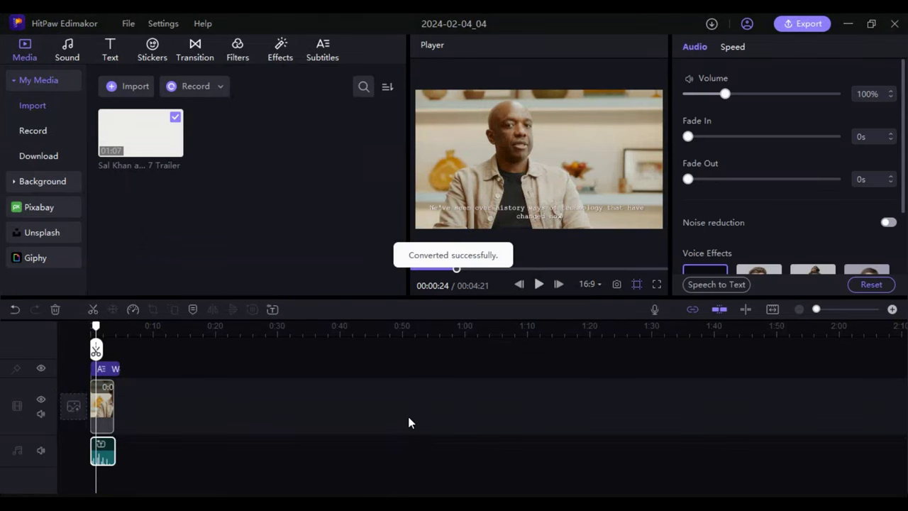
click(538, 284)
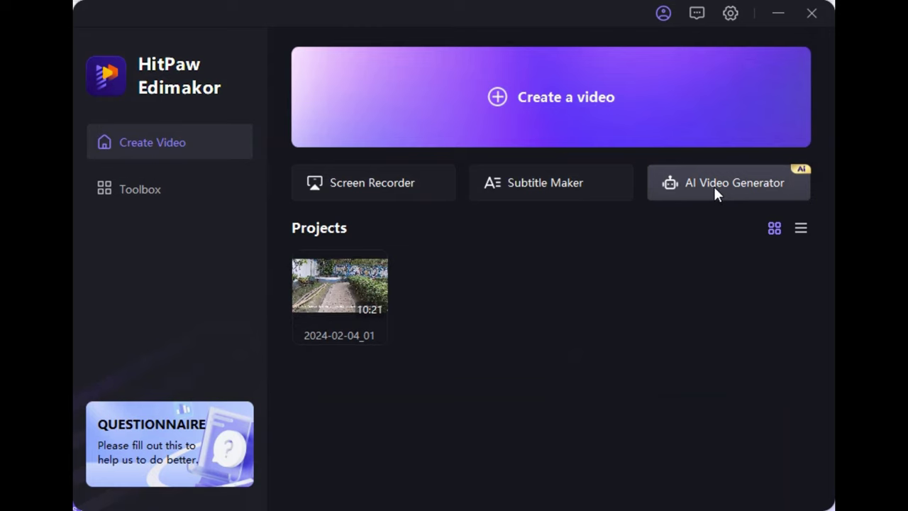
Step: Open the AI Video Generator, look over the Video Ads and Explanatory video script types, and return to General
click(713, 187)
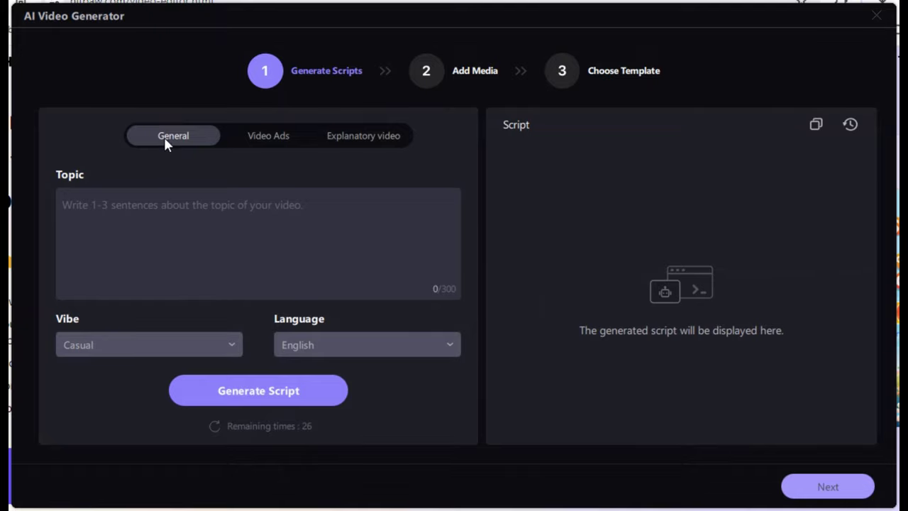
click(275, 135)
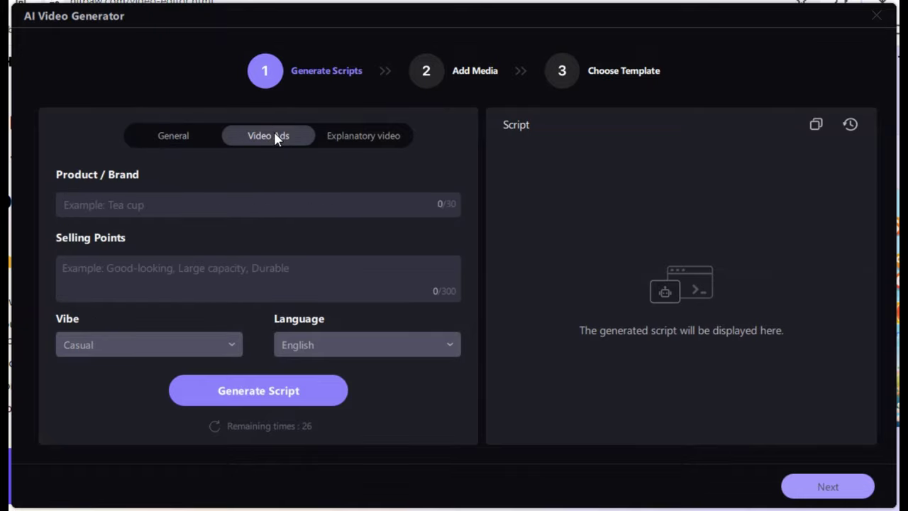
click(348, 137)
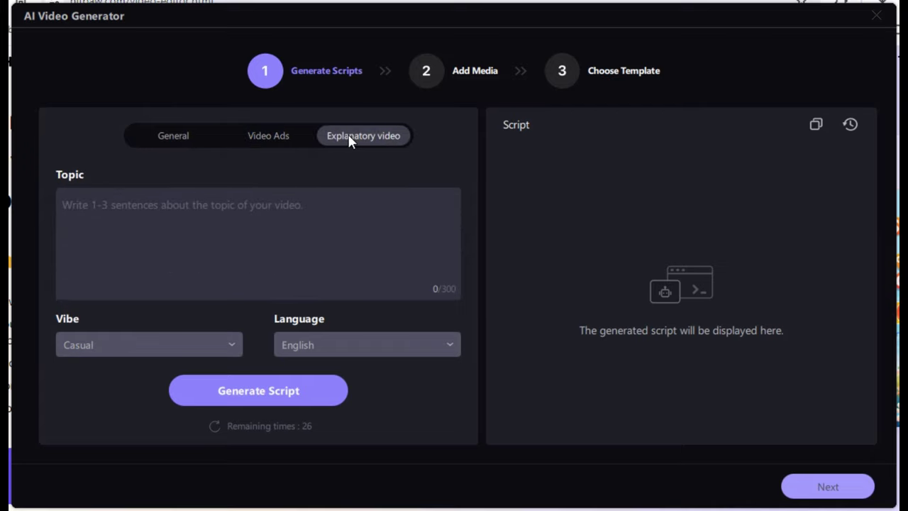
click(170, 135)
Step: Generate a General script on the topic "how to start vlogging" with the Casual vibe in English
click(231, 348)
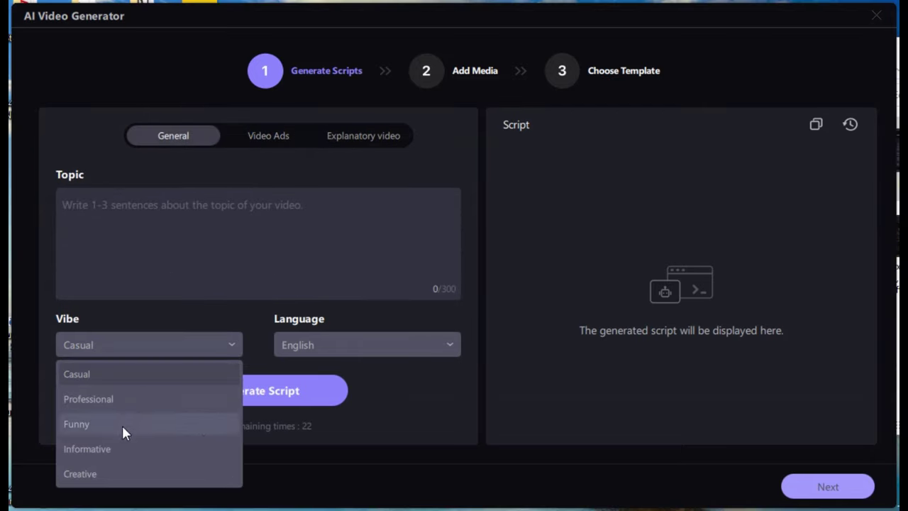
click(449, 344)
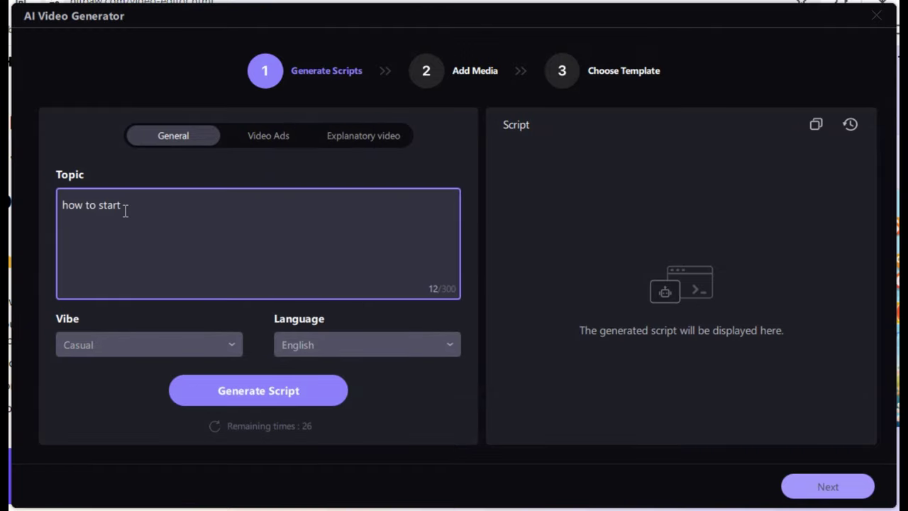
text(vlogging)
click(287, 402)
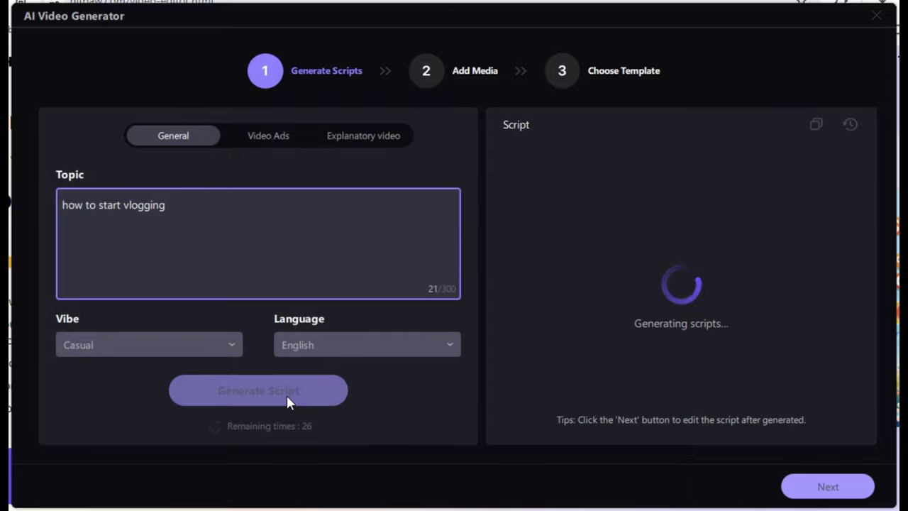
Step: Review the generated vlog script, continue to the Add Media stage, and add photos and clips to the script sections
drag(872, 187, 872, 369)
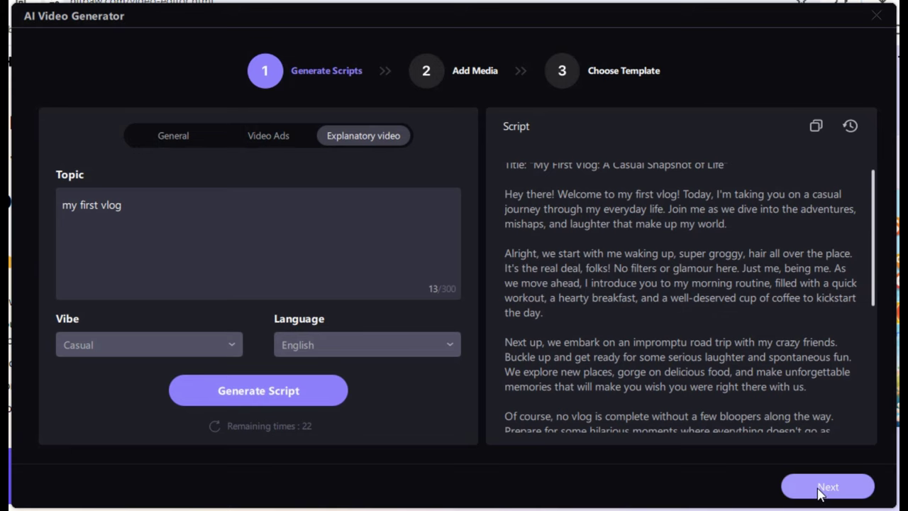
click(823, 487)
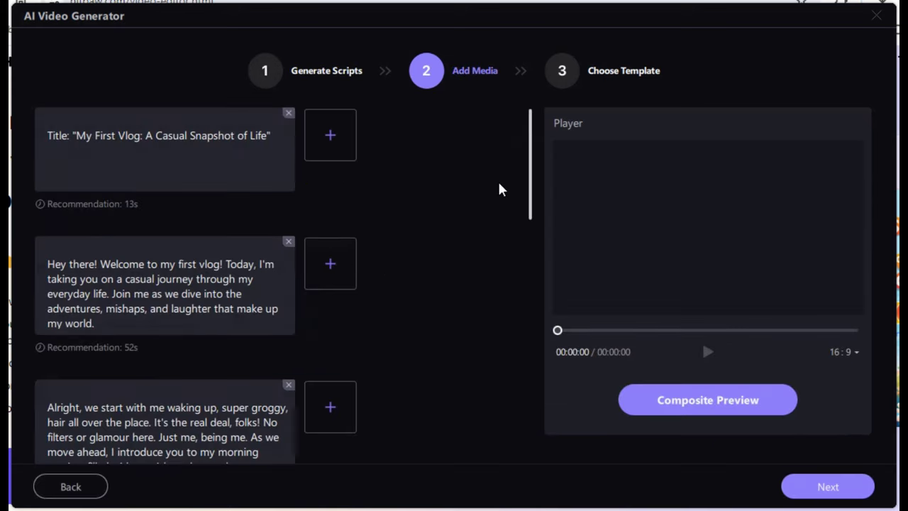
drag(530, 158, 529, 116)
click(341, 150)
drag(457, 106, 458, 263)
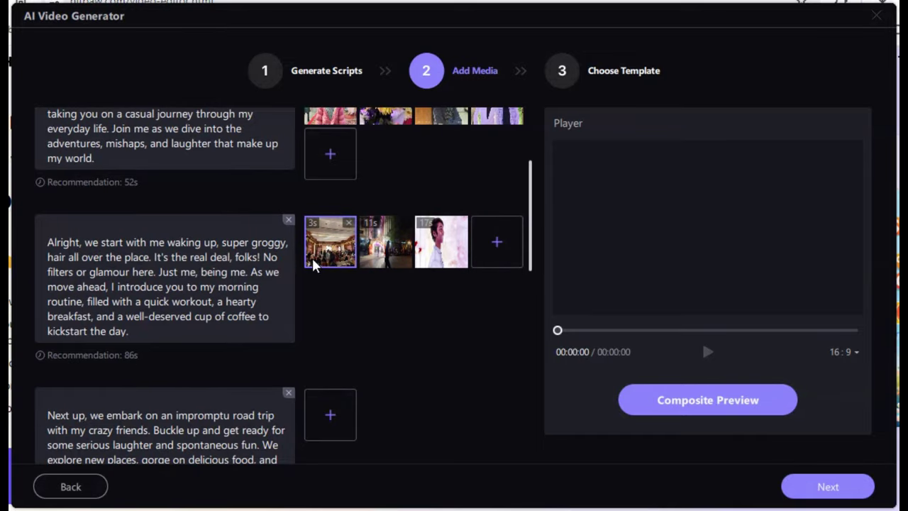
Step: Create a composite preview of the vlog and skip ahead to about 00:01:44
click(703, 410)
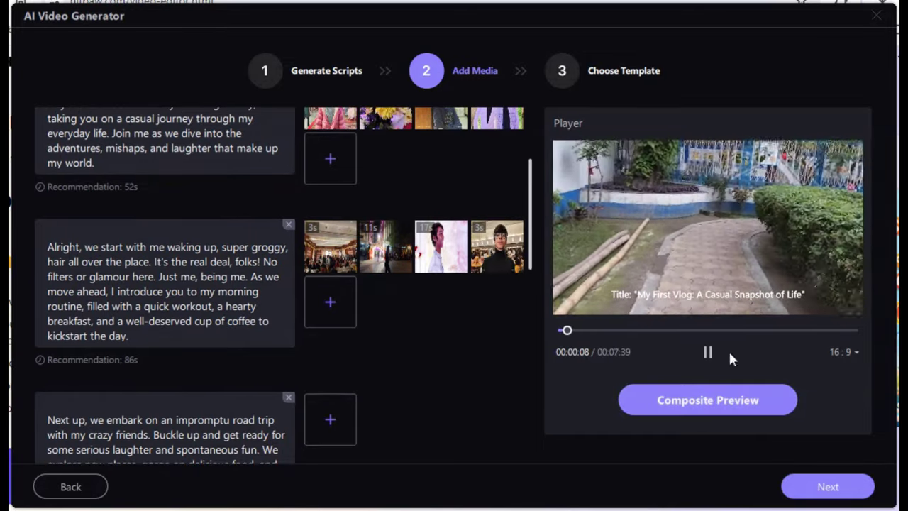
drag(618, 330, 624, 330)
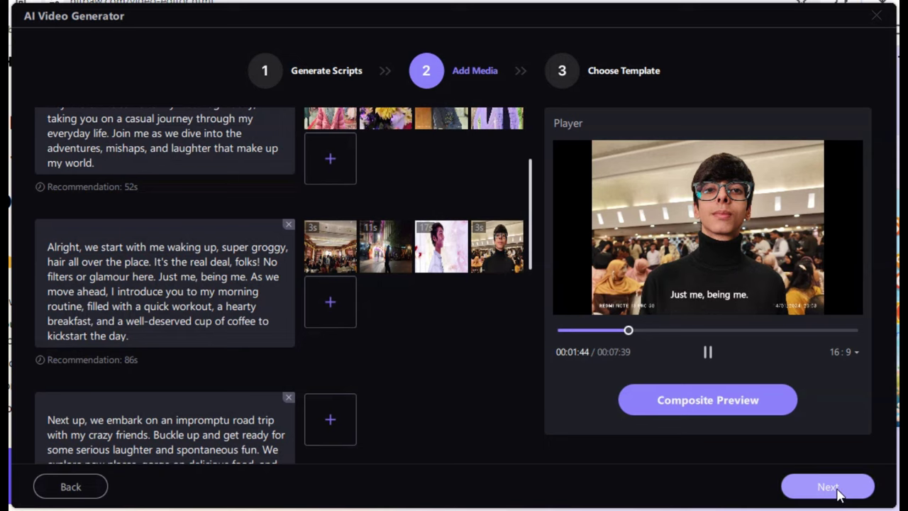
Step: Choose the Film and TV Vlog template for the generated video and export it
click(837, 491)
click(211, 333)
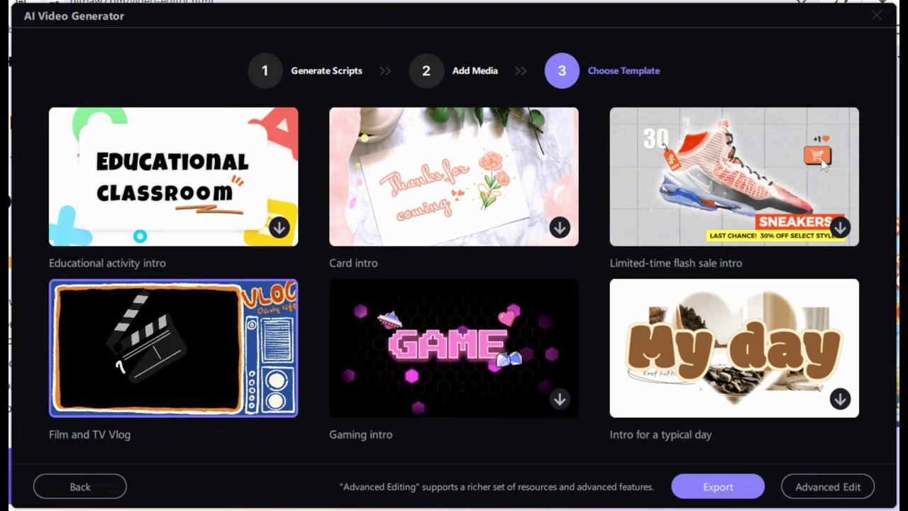
click(724, 489)
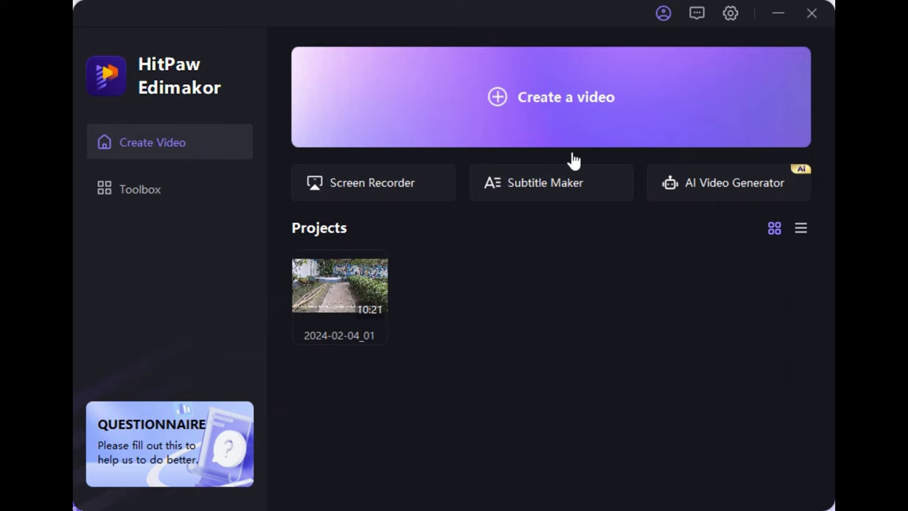
Step: Create a new video project and import the three Voice audio files plus the POCO F5 and Samsung videos
click(537, 100)
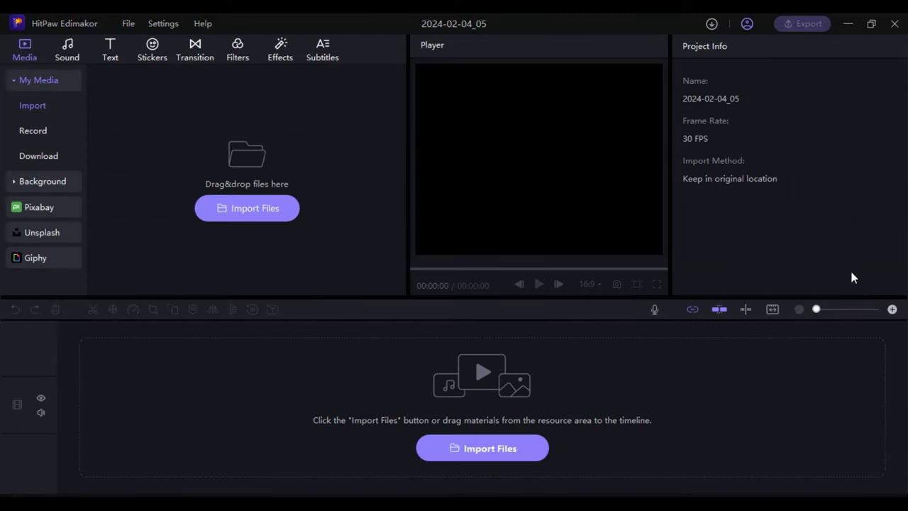
click(35, 81)
click(36, 82)
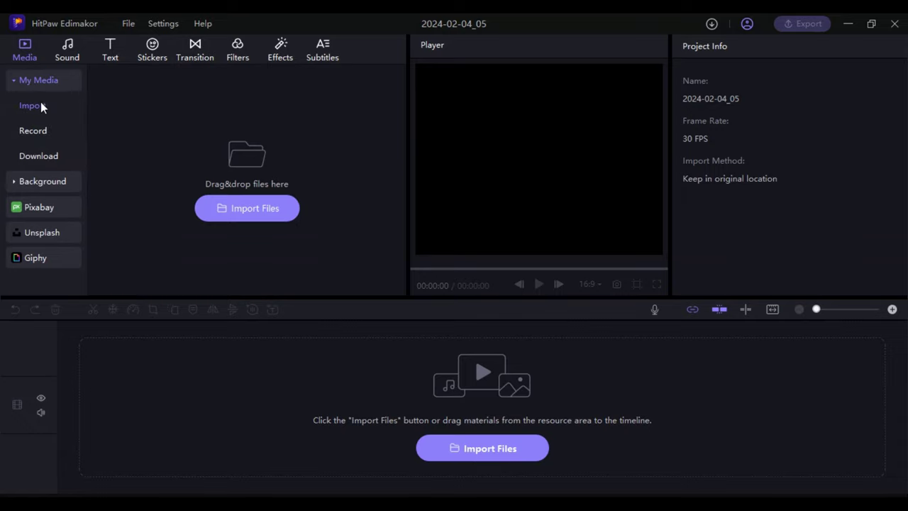
click(218, 208)
drag(385, 118, 385, 197)
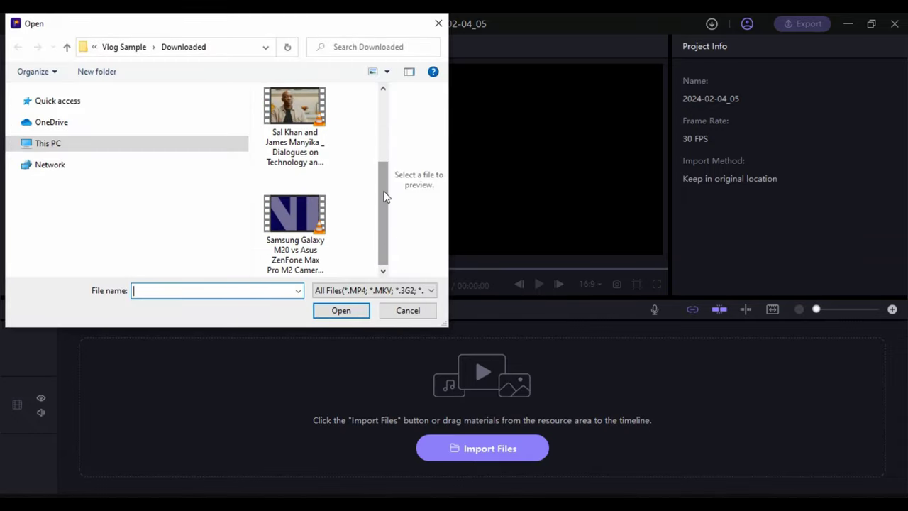
key(Escape)
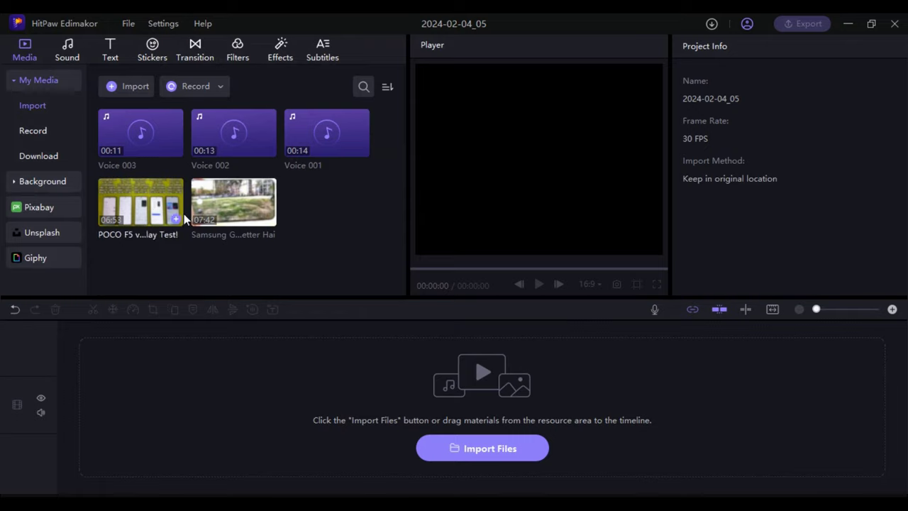
Step: Examine the Record and Download media sources, and the Animated, Solid Colors, Lanscape and Artistry background categories
click(47, 132)
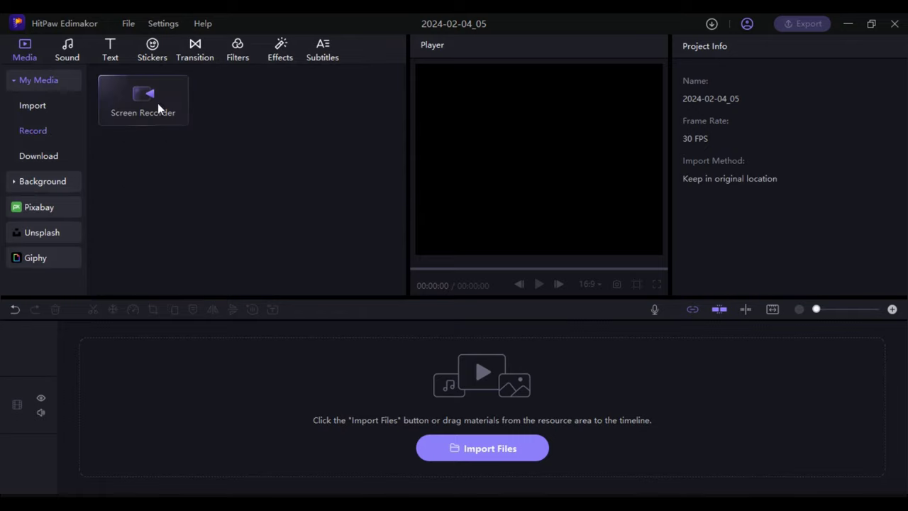
click(40, 158)
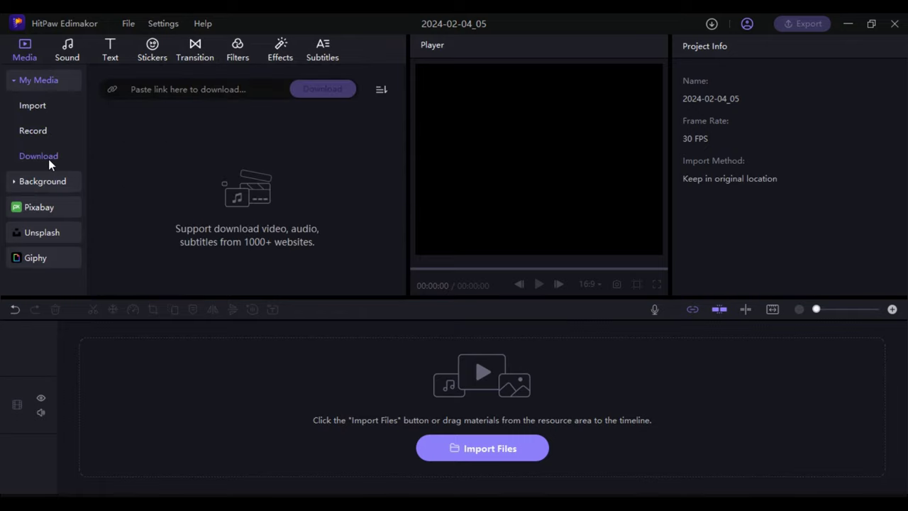
click(77, 182)
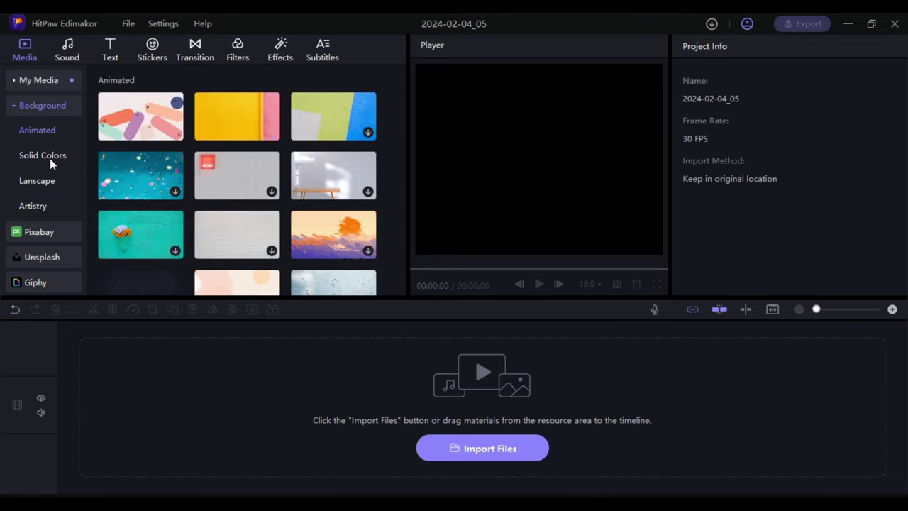
click(49, 158)
click(53, 182)
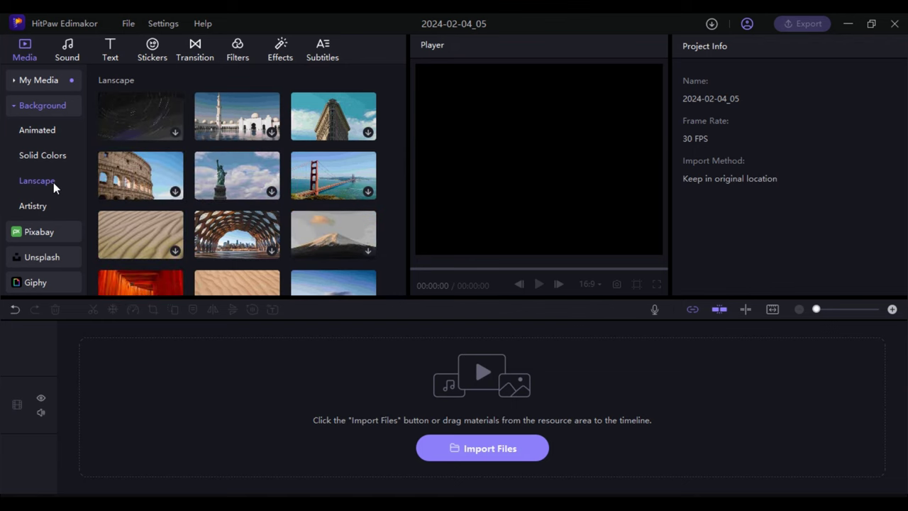
click(41, 208)
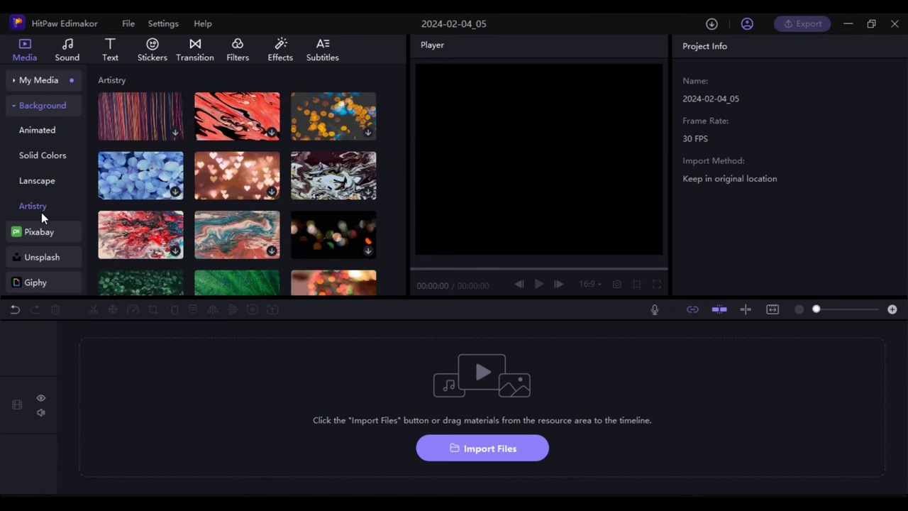
click(176, 132)
Step: Browse the Pixabay stock videos and the Giphy stickers
click(47, 232)
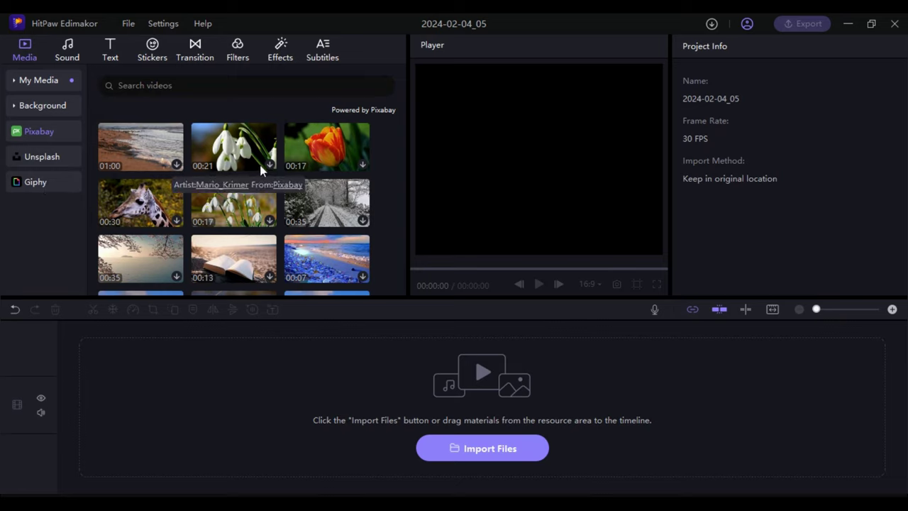
click(36, 181)
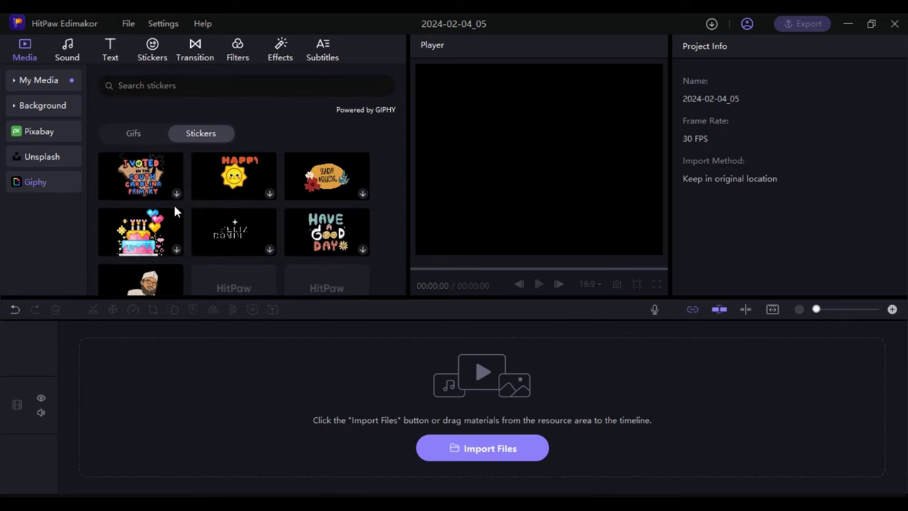
Step: Download the Joyful Quest track from the Cheerful music and look through the Gentle, Beat and Instrumental categories
click(71, 51)
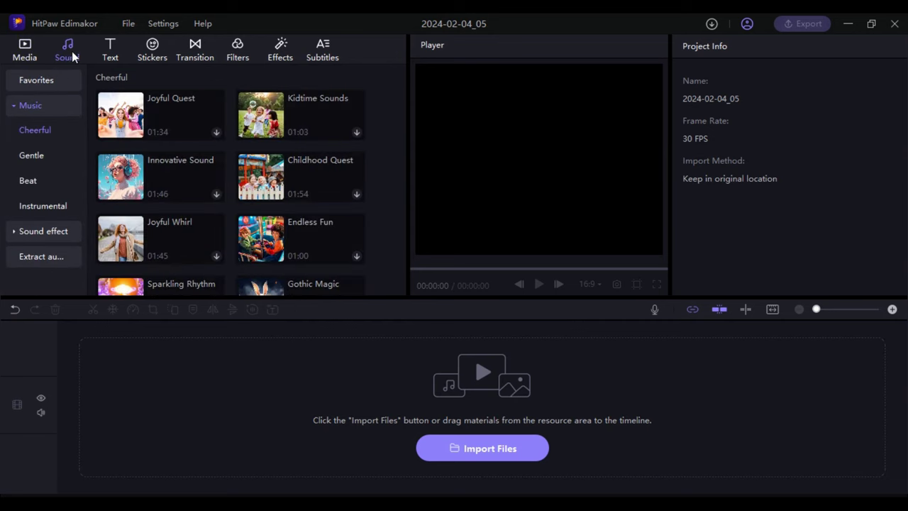
click(217, 133)
click(28, 153)
click(34, 180)
click(38, 205)
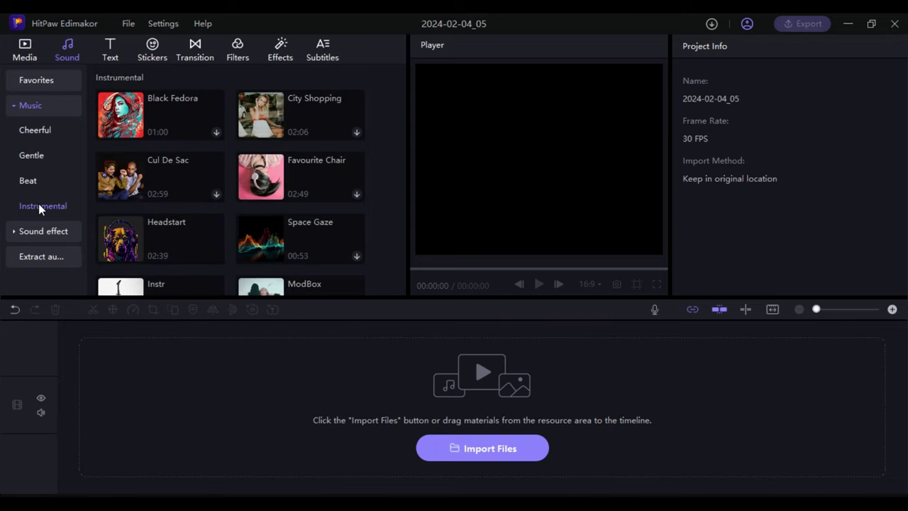
Step: Preview the Wind and Rain sound effects in the Nature category
click(43, 229)
click(36, 135)
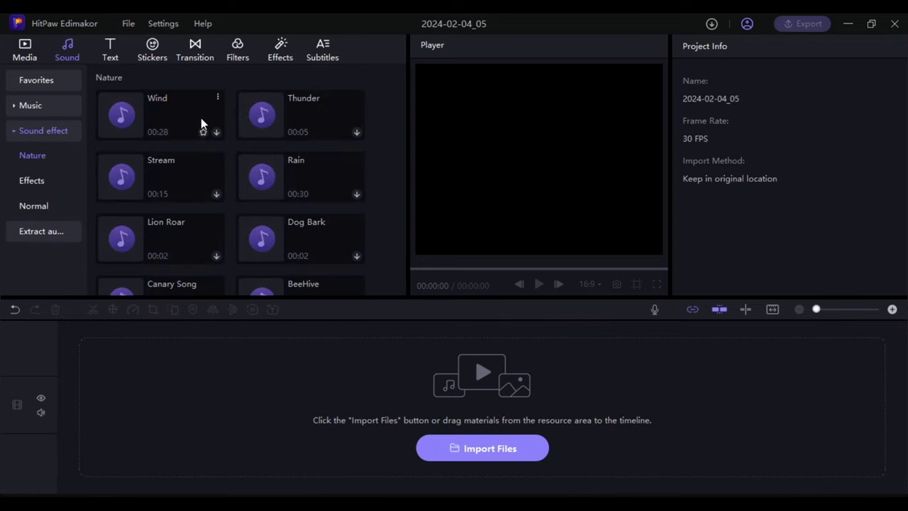
click(121, 115)
click(262, 179)
click(262, 179)
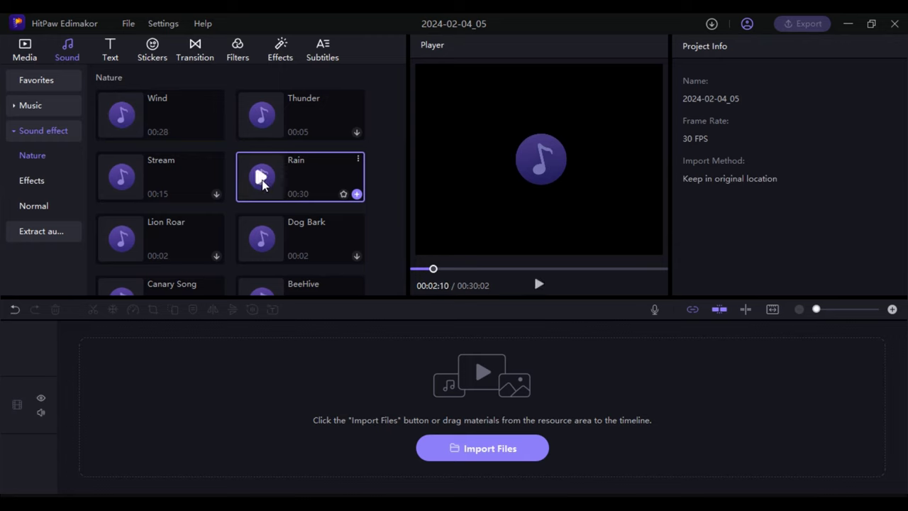
Step: Preview the Joyful Quest and Kidtime Sounds music tracks and view the audio extraction section
click(31, 105)
click(119, 118)
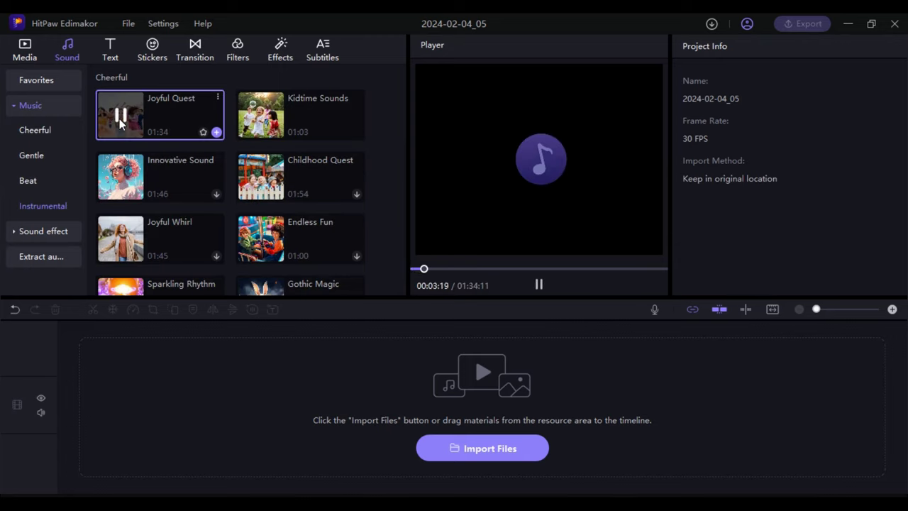
click(259, 117)
click(43, 105)
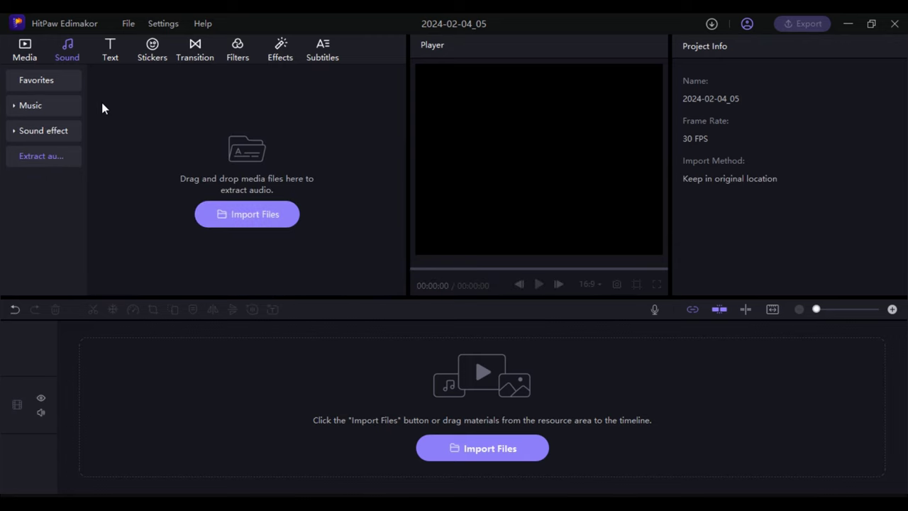
Step: Examine the text style library, including the Default Text, Basic, Yellow, Luminescent, Color Gradient and Red styles
click(111, 58)
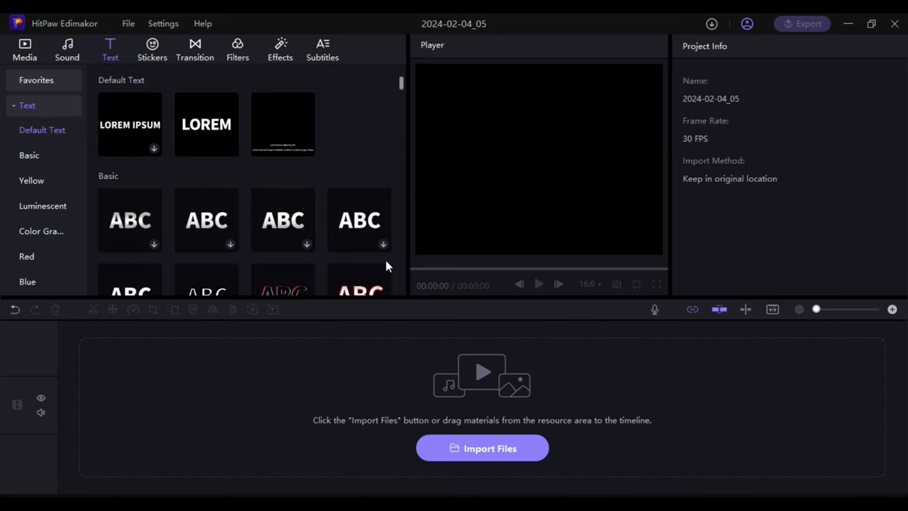
drag(402, 82, 401, 111)
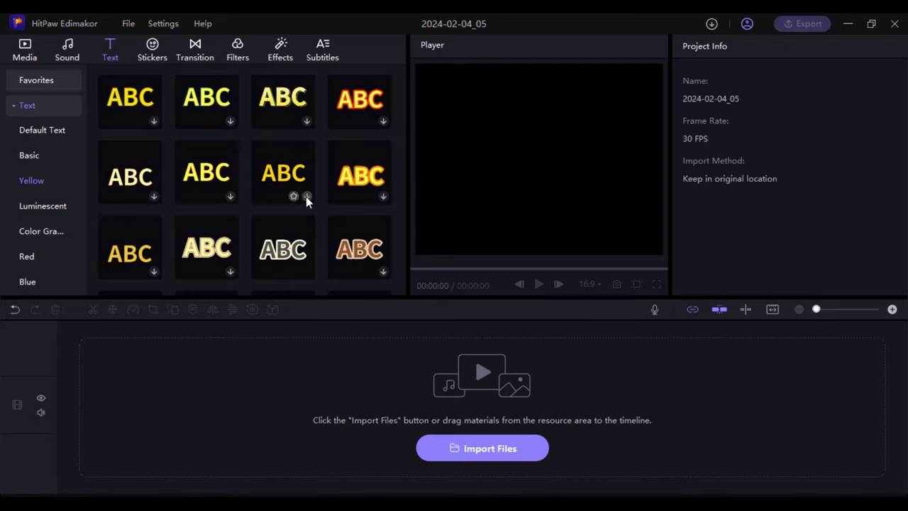
scroll(400, 128, down, 3)
click(29, 155)
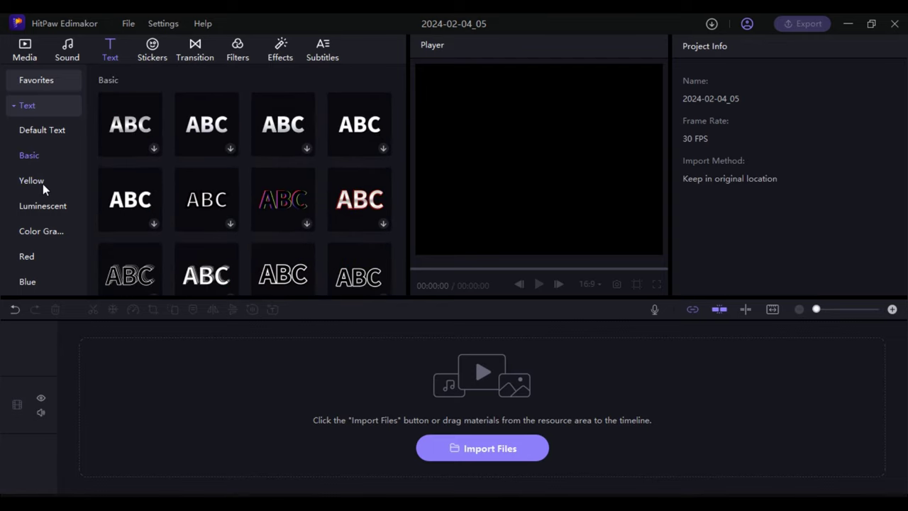
click(43, 181)
click(47, 207)
click(47, 231)
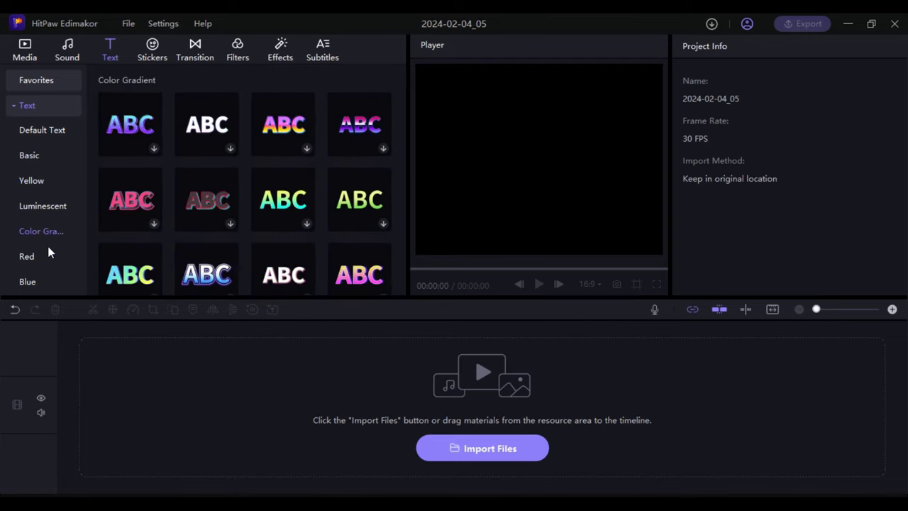
click(44, 255)
Step: Examine the sticker library, including the Subscribe, Mark, Bling, cover and Highlight categories
click(152, 48)
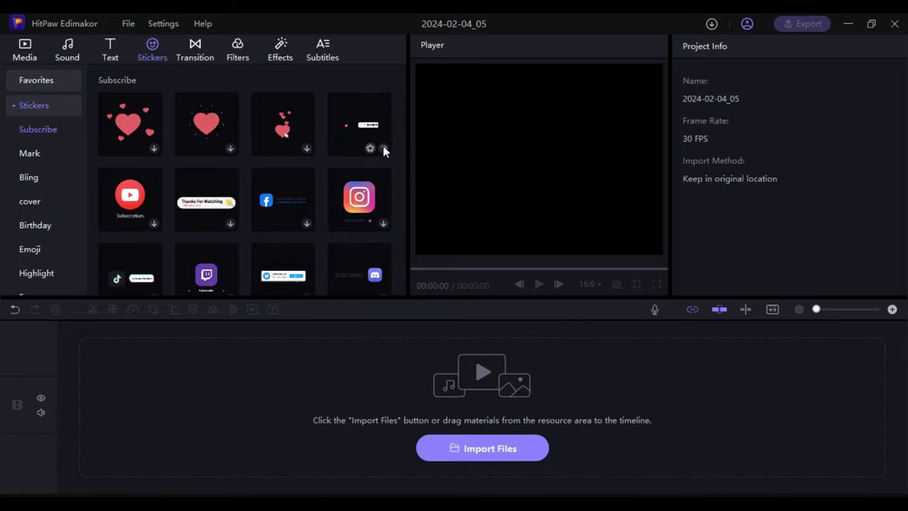
scroll(383, 223, down, 6)
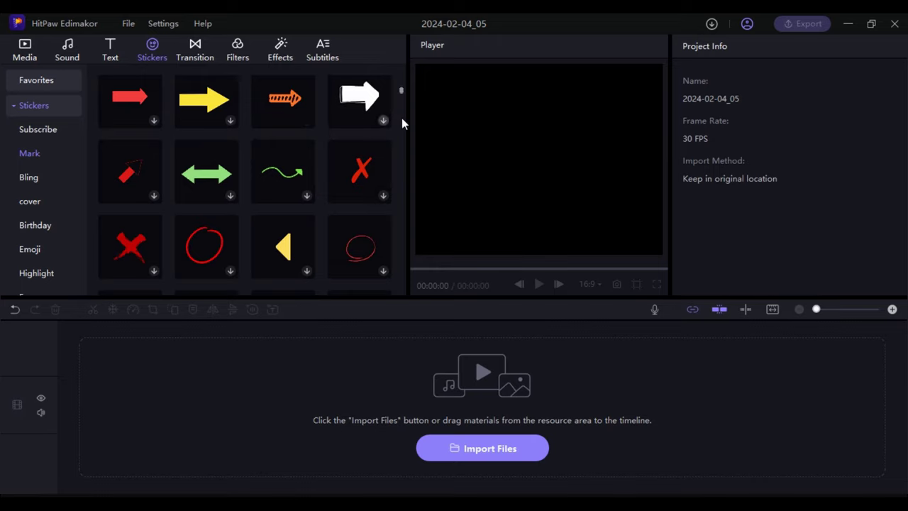
scroll(399, 101, down, 6)
scroll(400, 107, up, 4)
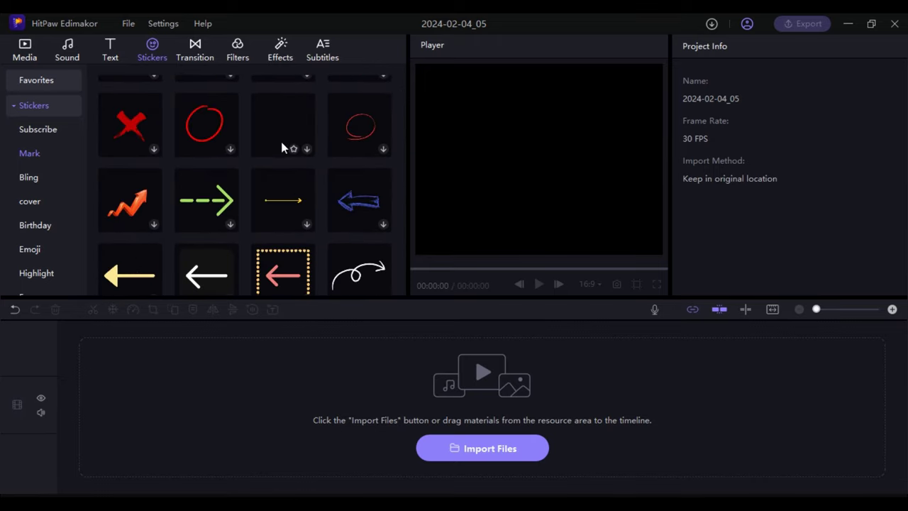
click(32, 180)
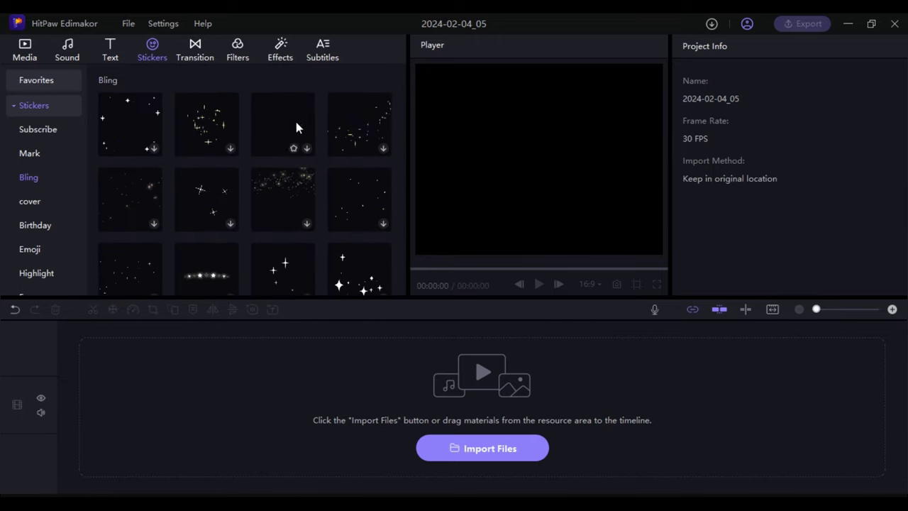
click(29, 203)
scroll(213, 117, down, 5)
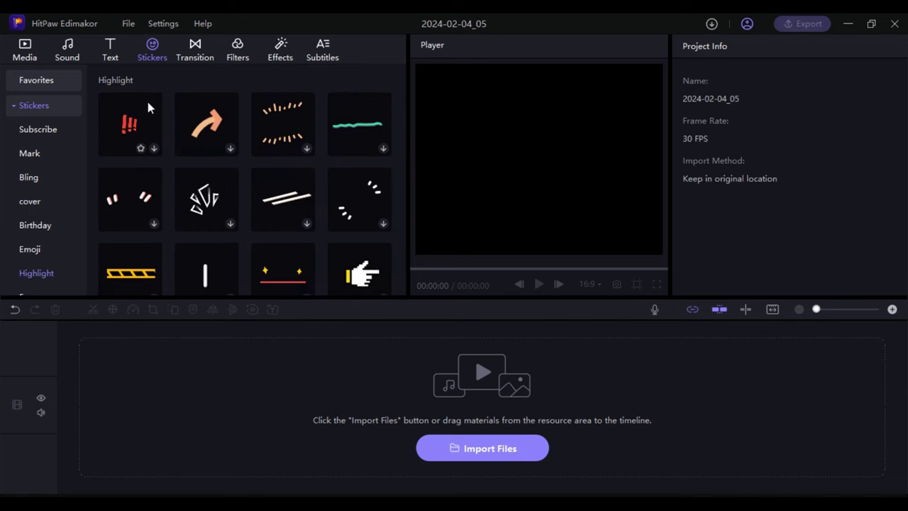
Step: Look through the Basic and Slideshow transitions, and download the down-left and up-right Blurry Roll transitions from Motion
click(193, 49)
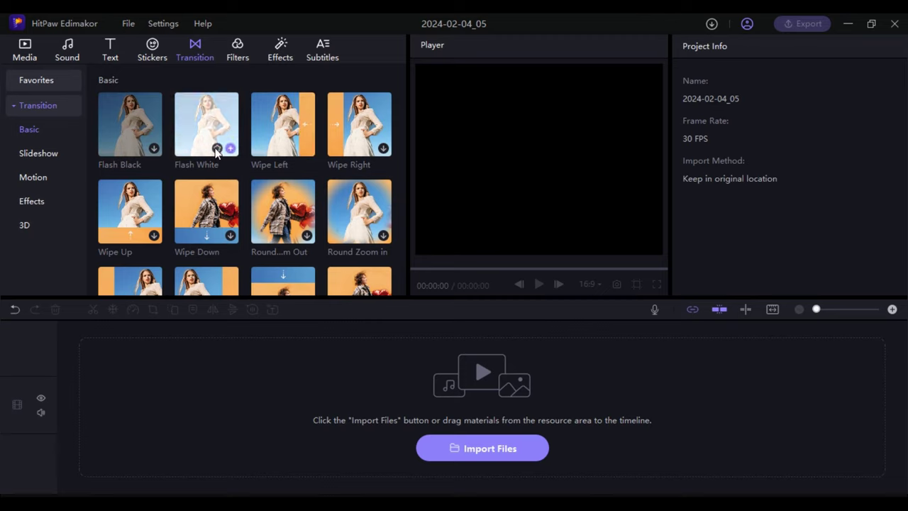
click(28, 153)
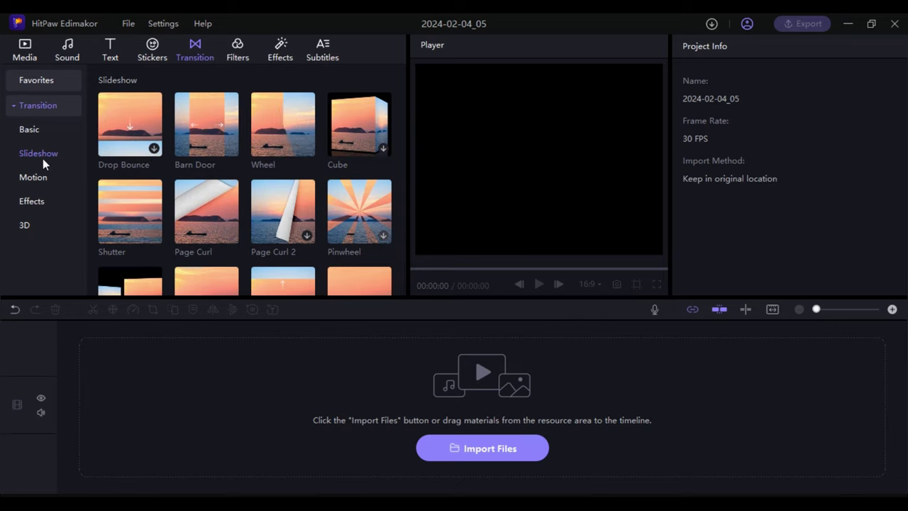
click(32, 176)
click(154, 147)
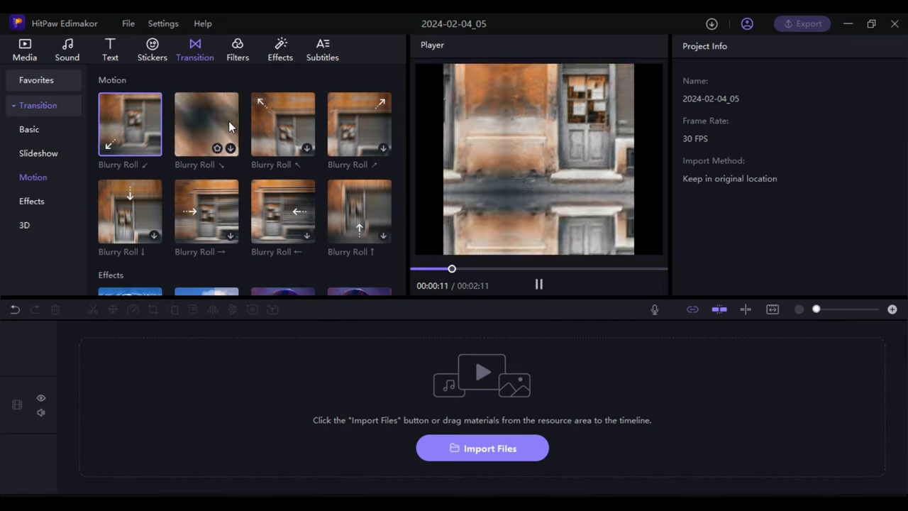
click(357, 120)
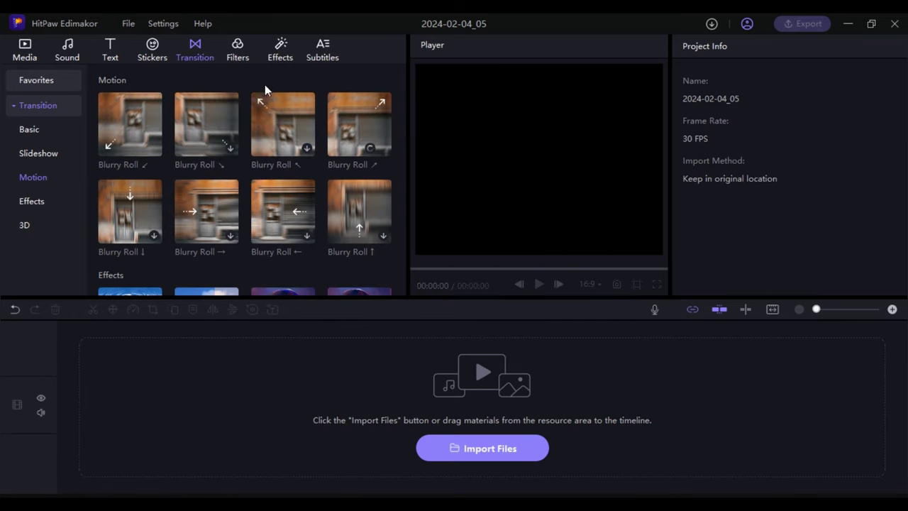
Step: Glance at the filter library and return to the transitions to examine the Effects and 3D categories
click(237, 49)
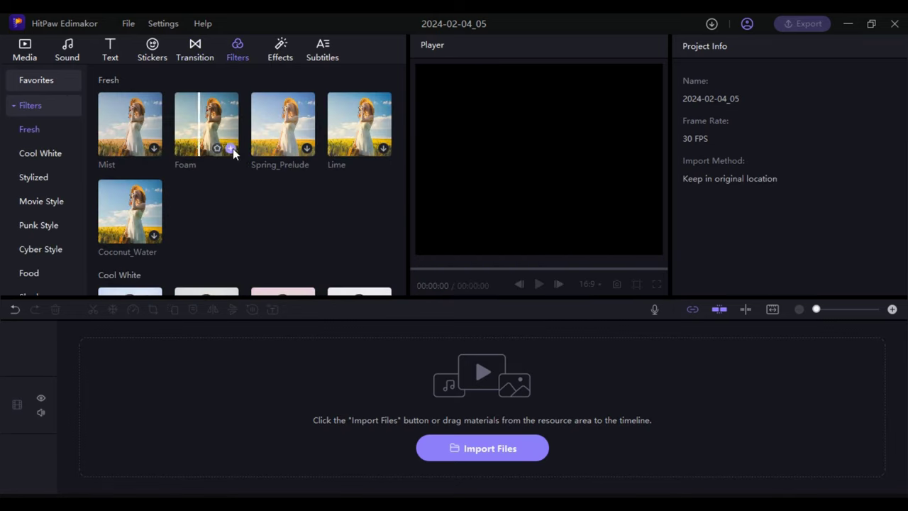
click(27, 176)
click(192, 51)
click(28, 201)
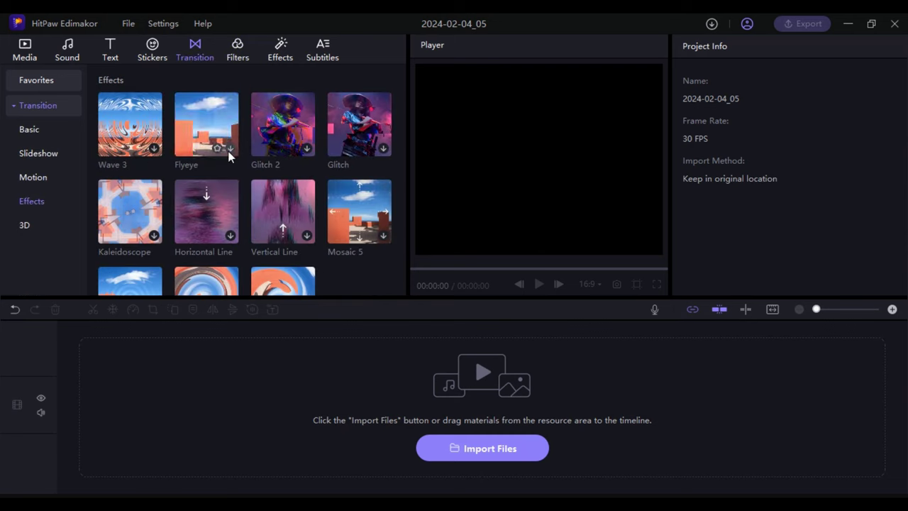
click(27, 225)
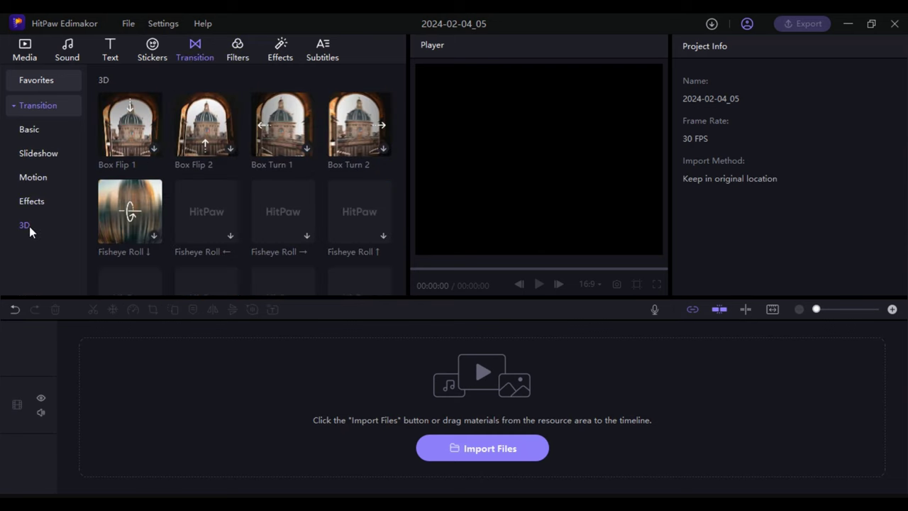
Step: Examine the filter categories Fresh, Cool White, Stylized, Movie Style, Punk Style, Cyber Style and Food
click(236, 51)
click(38, 126)
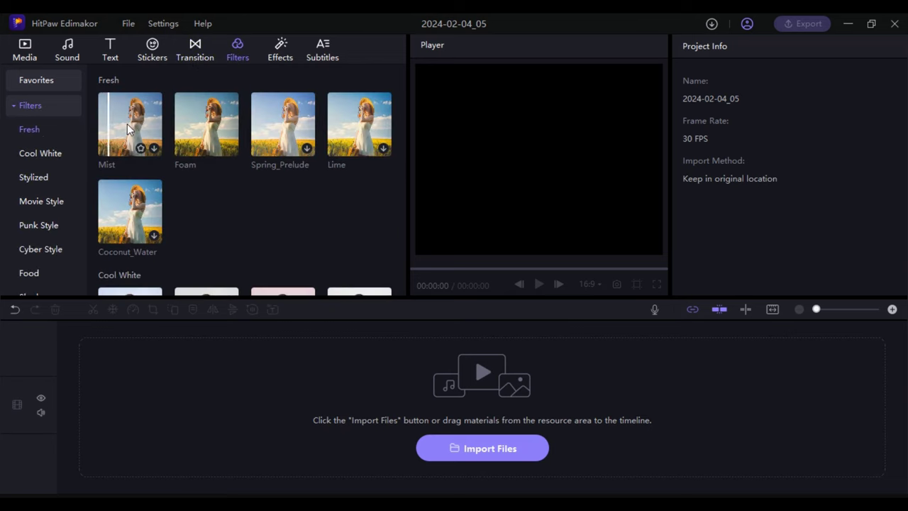
click(41, 151)
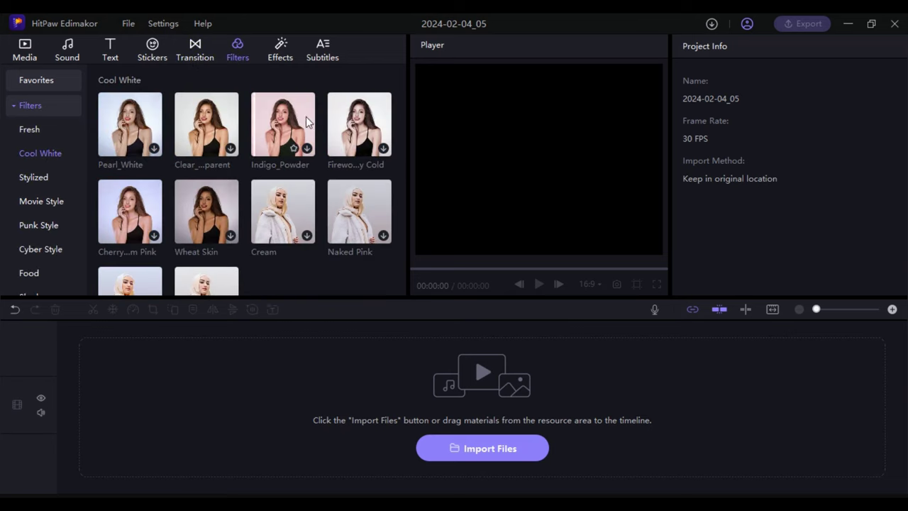
scroll(401, 107, down, 8)
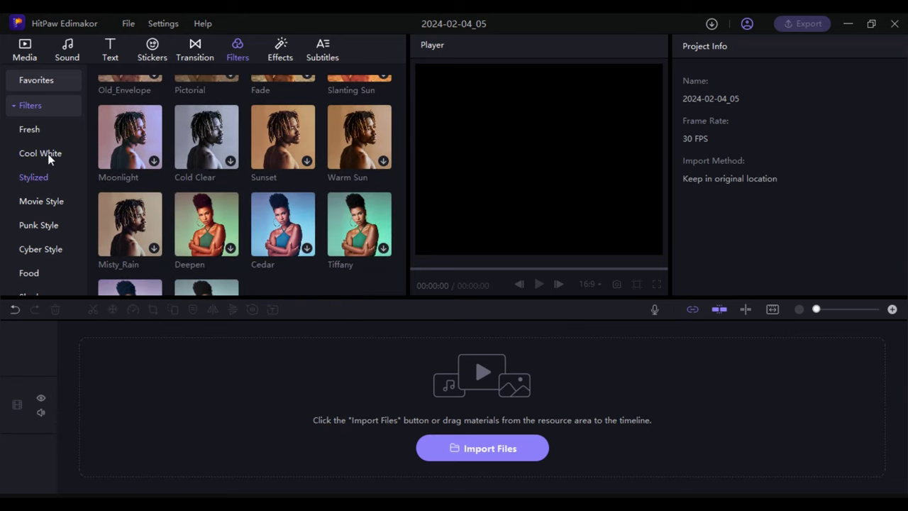
click(49, 200)
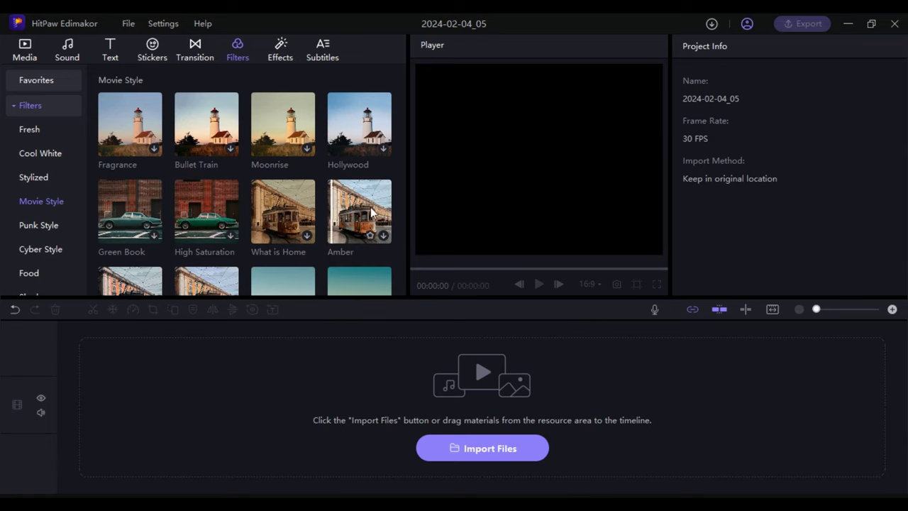
click(38, 225)
click(39, 249)
click(32, 273)
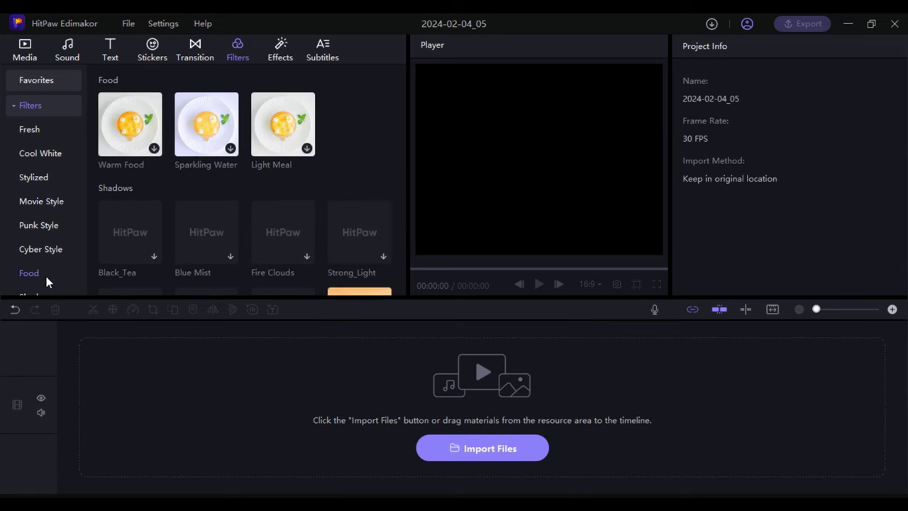
Step: Examine the Trending, Basic, Flash, Love and Frame categories of the effects library, previewing the Gradual Closure effect
click(280, 60)
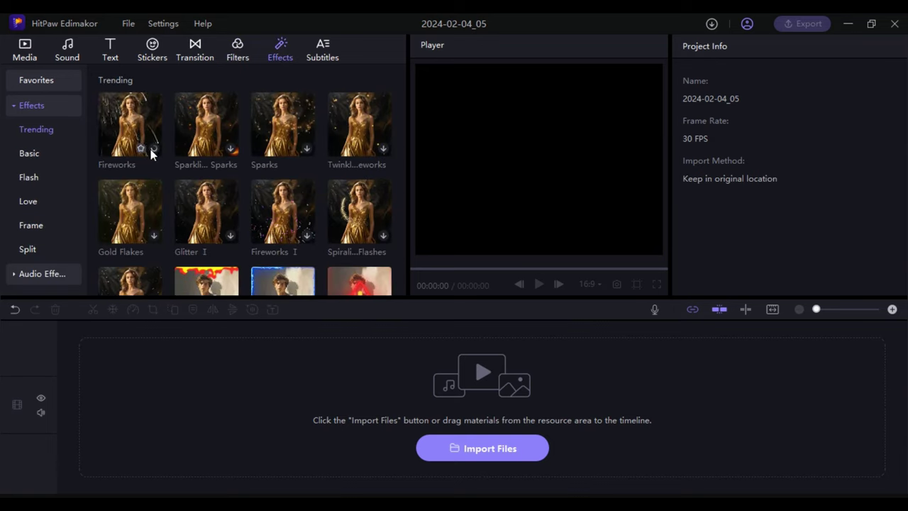
scroll(230, 149, down, 2)
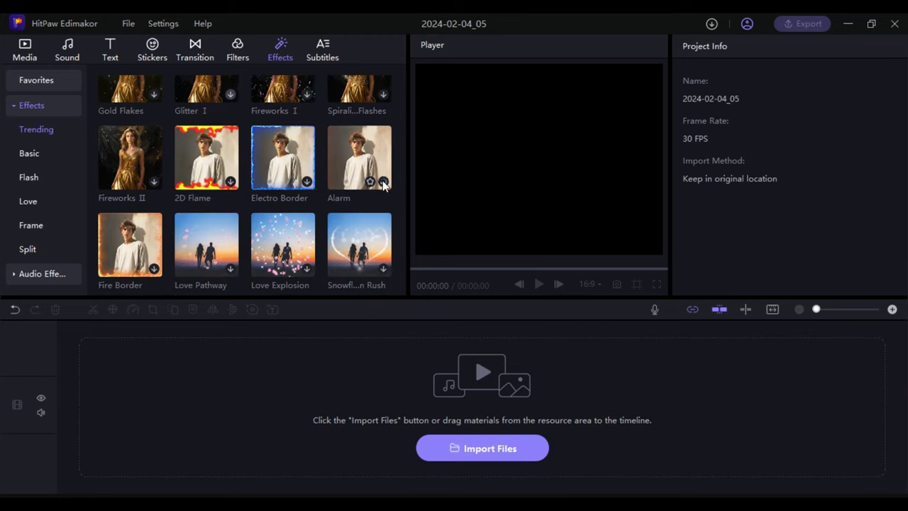
click(28, 157)
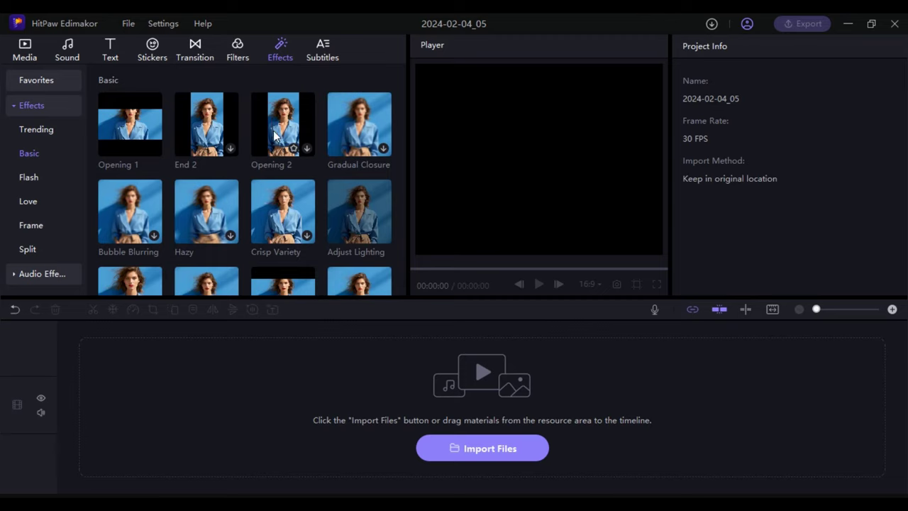
click(380, 116)
click(36, 181)
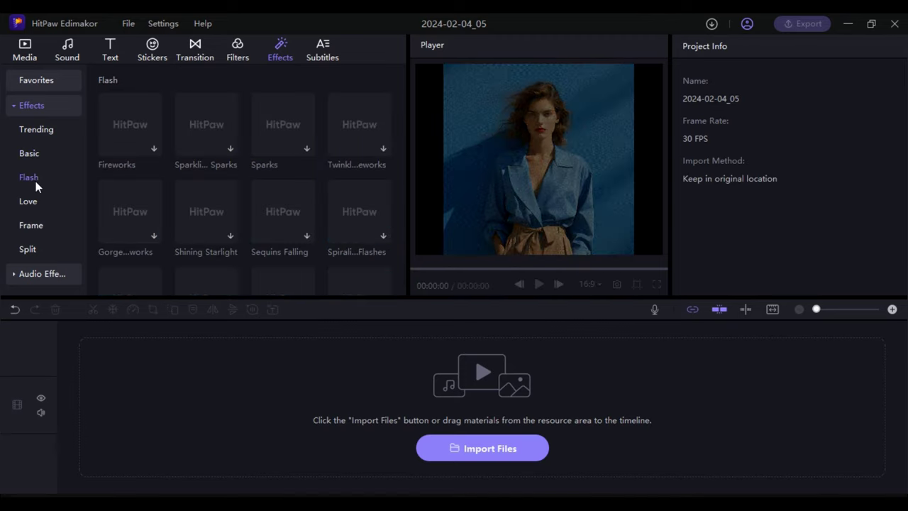
click(33, 197)
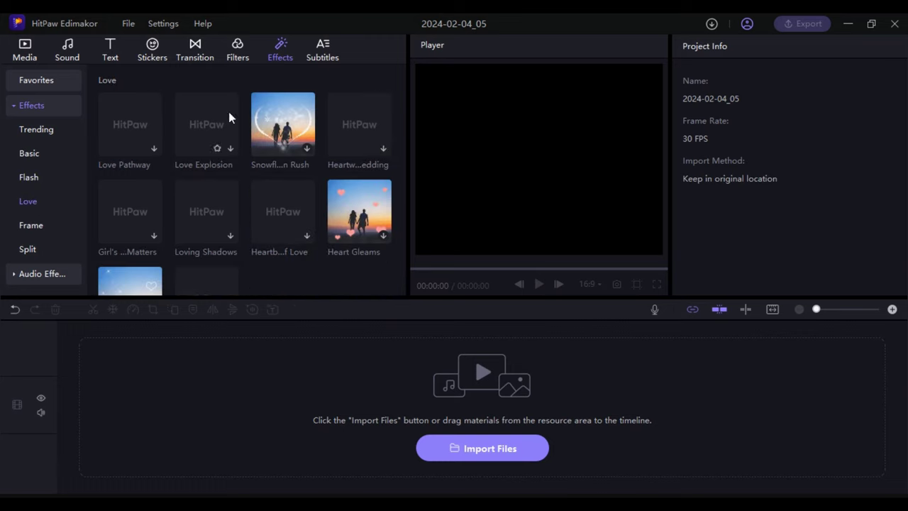
click(29, 226)
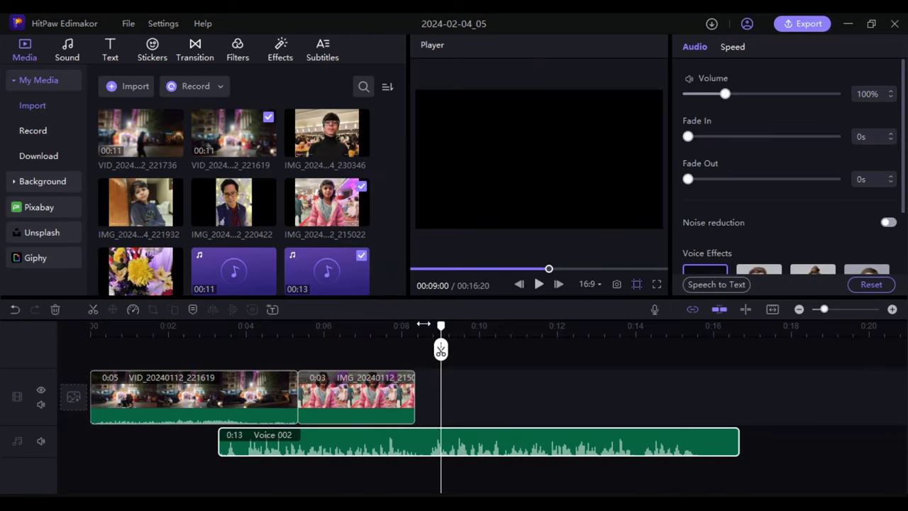
Step: Align the Voice 002 clip with the timeline start and cut off everything past the end of the image clip at 00:08:10
drag(534, 433, 413, 433)
right_click(412, 433)
click(398, 439)
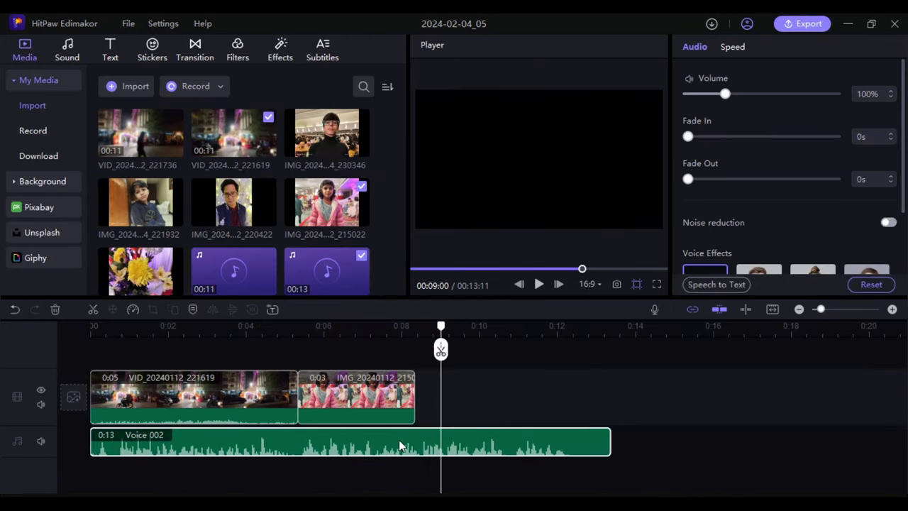
drag(439, 345, 415, 345)
click(93, 309)
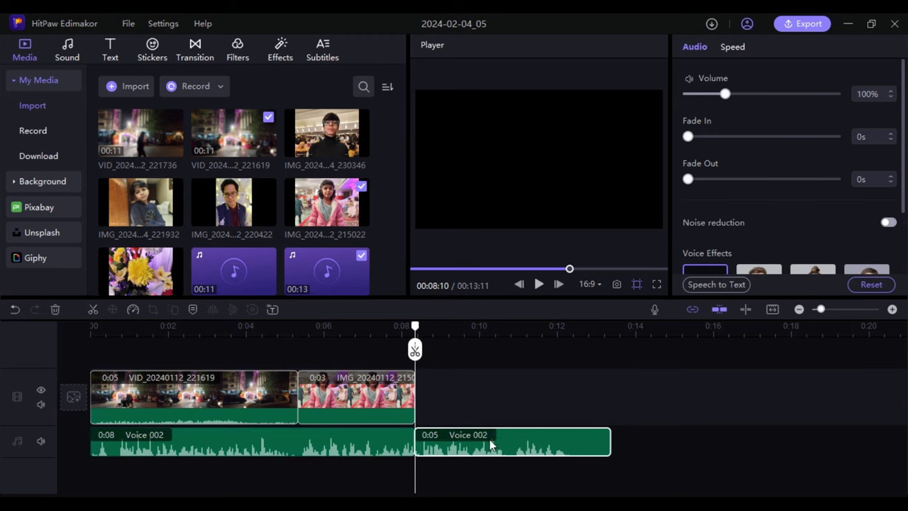
click(57, 310)
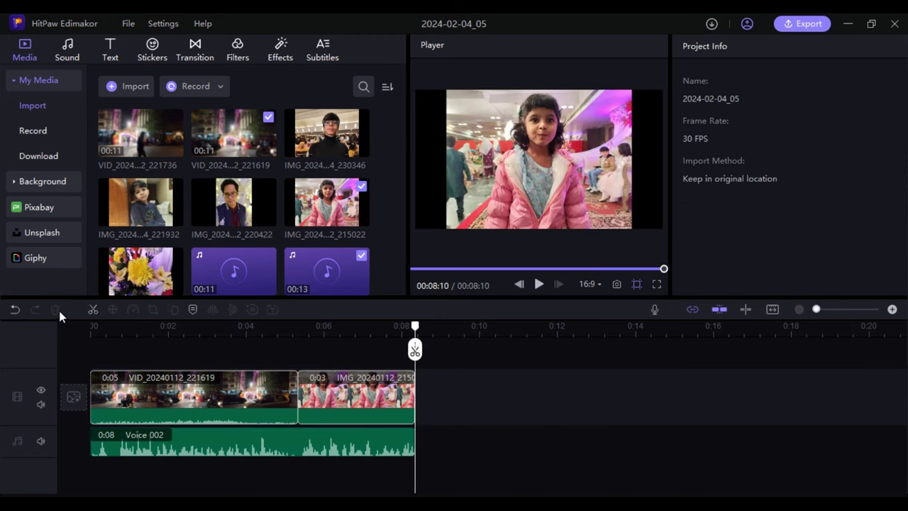
Step: Add the Joyful Quest music on its own track beneath Voice 002, with a 0.1 s fade-in and a 0.3 s fade-out
click(62, 51)
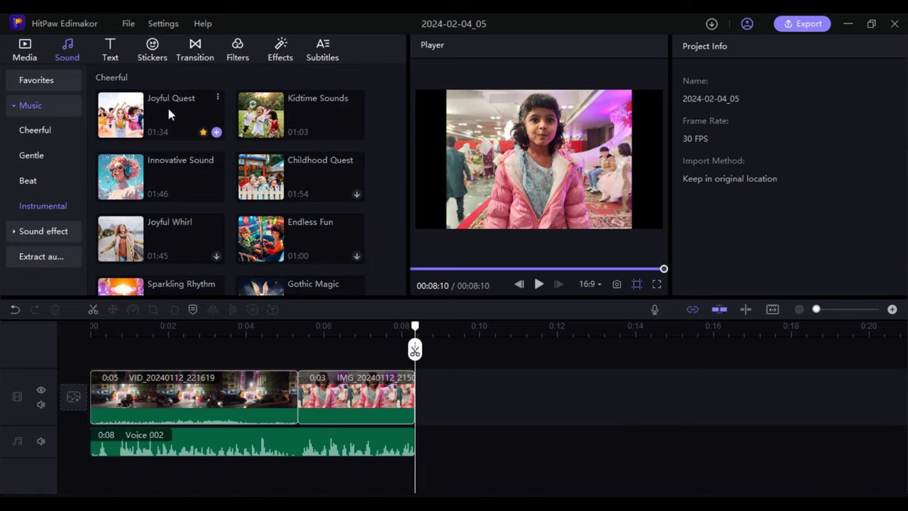
click(216, 134)
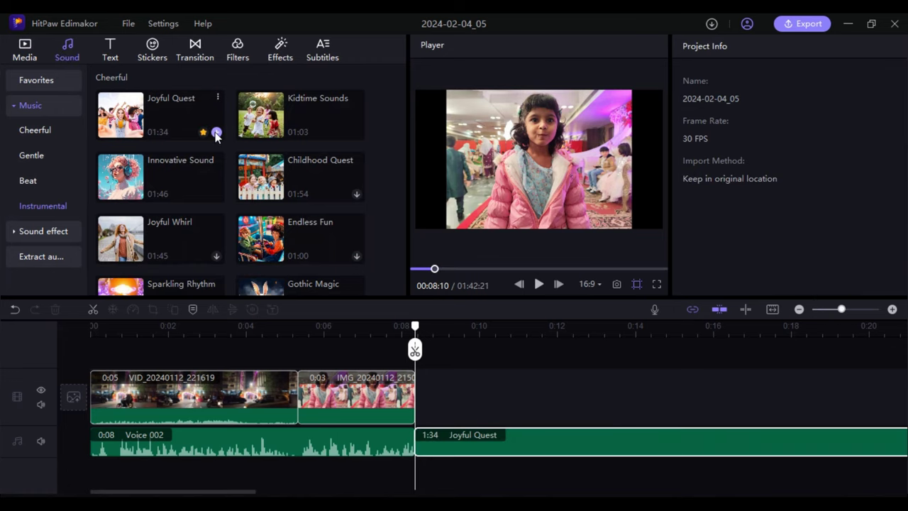
drag(509, 436, 192, 461)
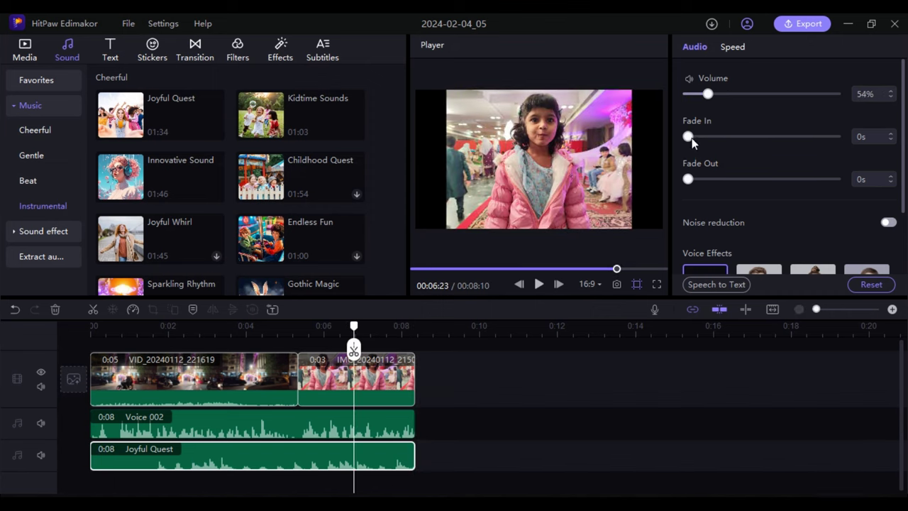
drag(690, 136, 694, 137)
drag(687, 179, 693, 182)
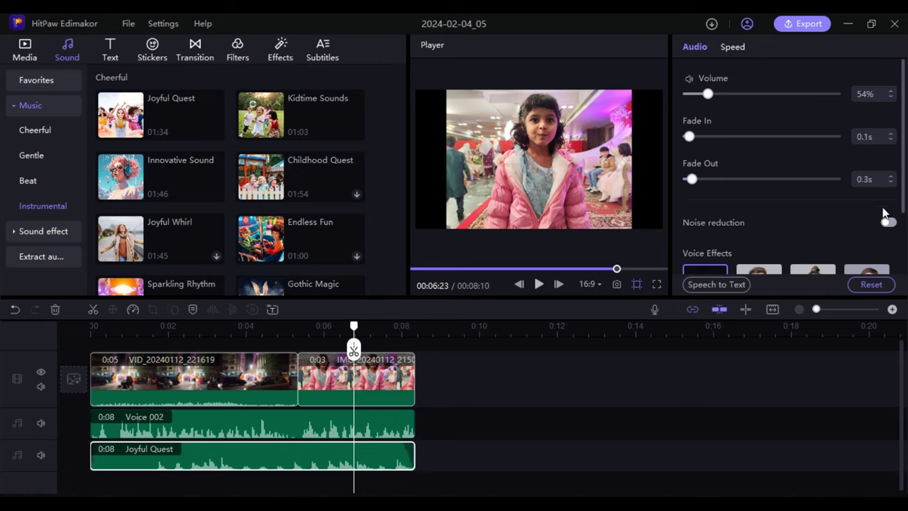
Step: Turn on noise reduction for the Voice 002 clip and look through its further audio options
click(408, 432)
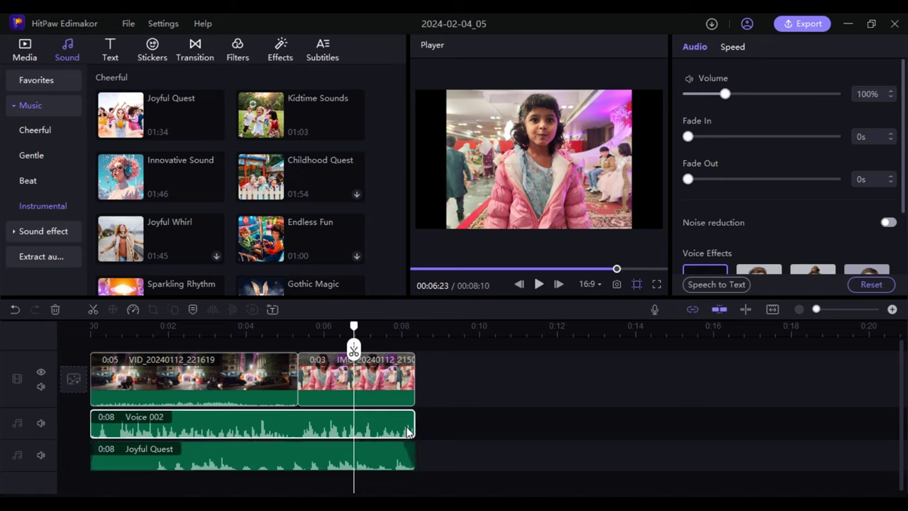
click(888, 223)
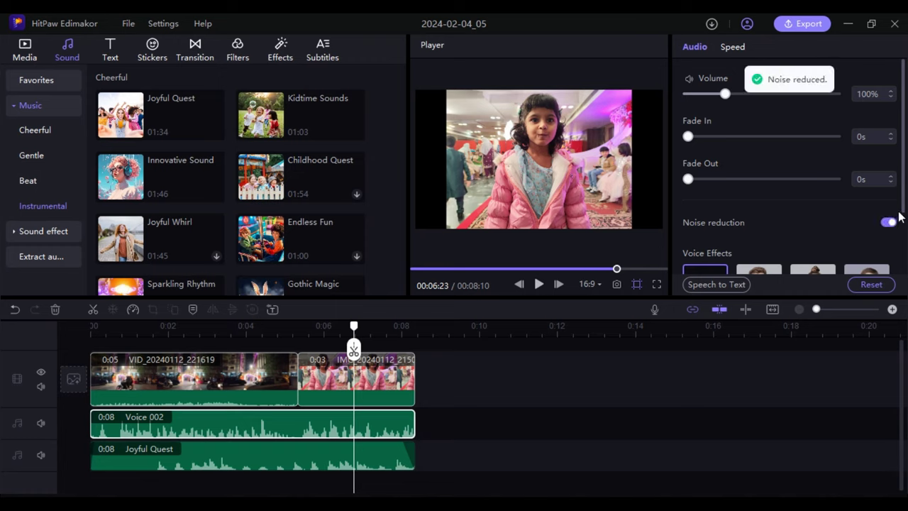
drag(903, 202, 901, 239)
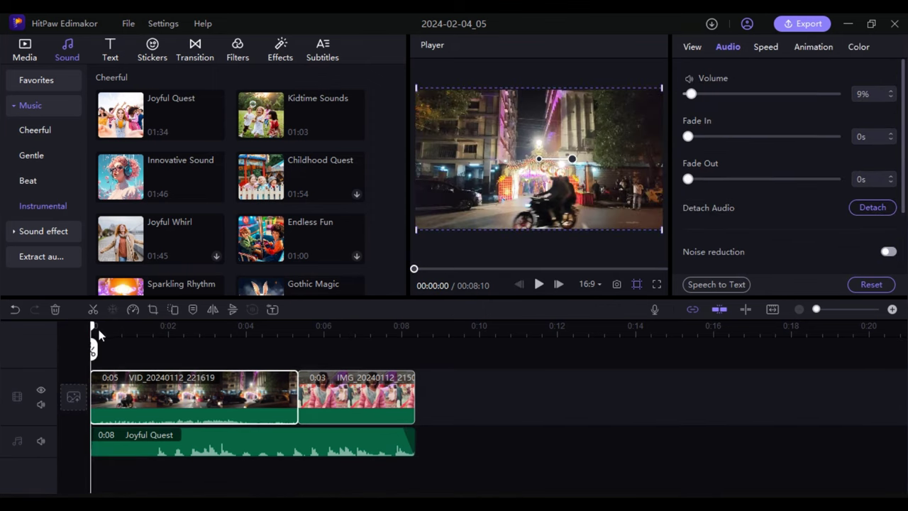
Step: Add a freeze frame to the first video clip at 00:00:14
click(108, 326)
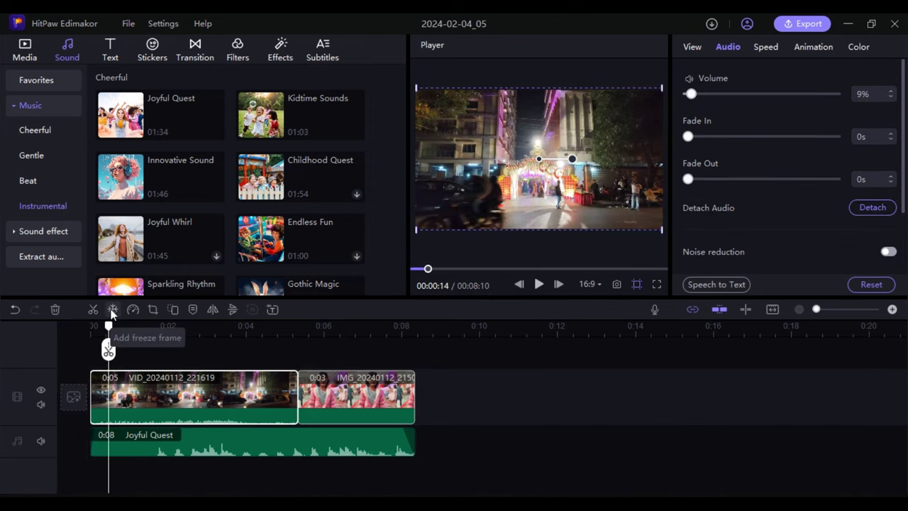
click(111, 310)
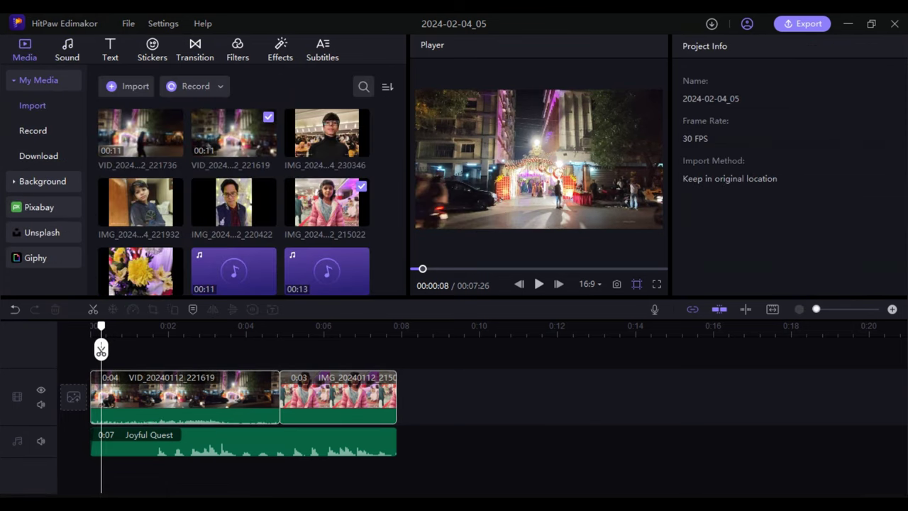
Step: Crop the first video clip to a slightly tighter frame and accept the pan and zoom settings
click(147, 411)
click(154, 309)
drag(670, 82, 634, 103)
drag(543, 171, 552, 163)
click(560, 434)
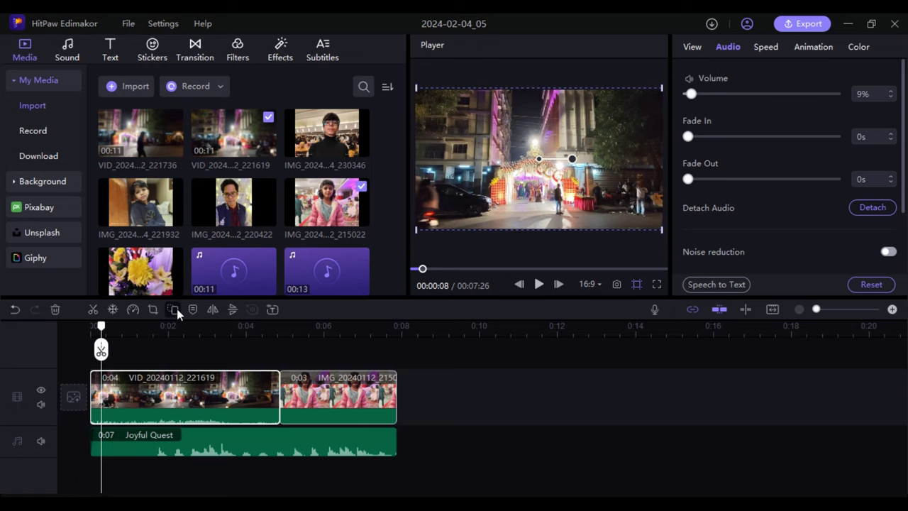
click(177, 309)
click(558, 432)
Step: Try flipping the first video clip horizontally and vertically, restoring its orientation each time
click(213, 309)
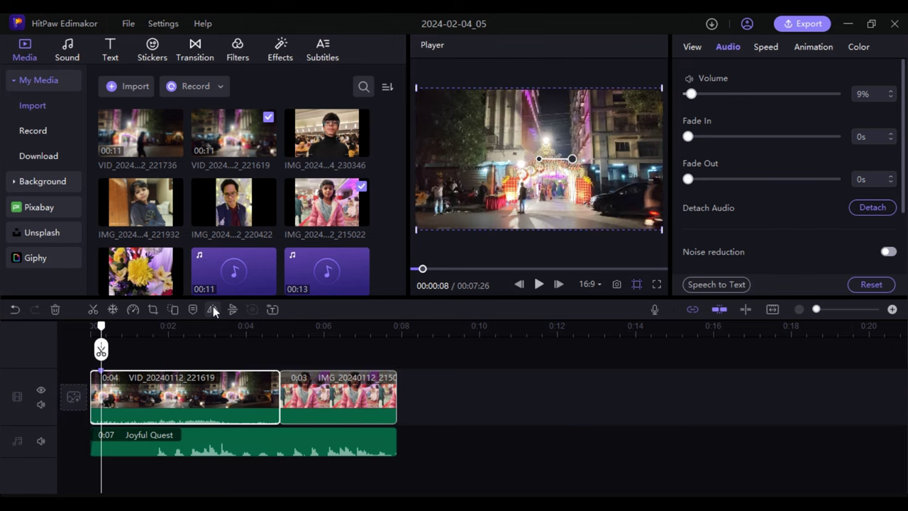
click(213, 309)
click(232, 309)
click(231, 309)
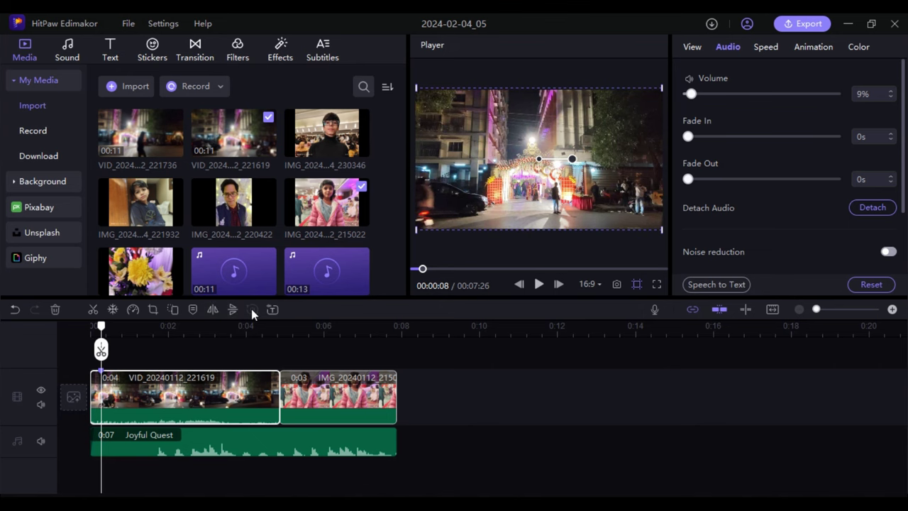
Step: Try other zoom and opacity values on the first video clip and return both to 100%
click(693, 46)
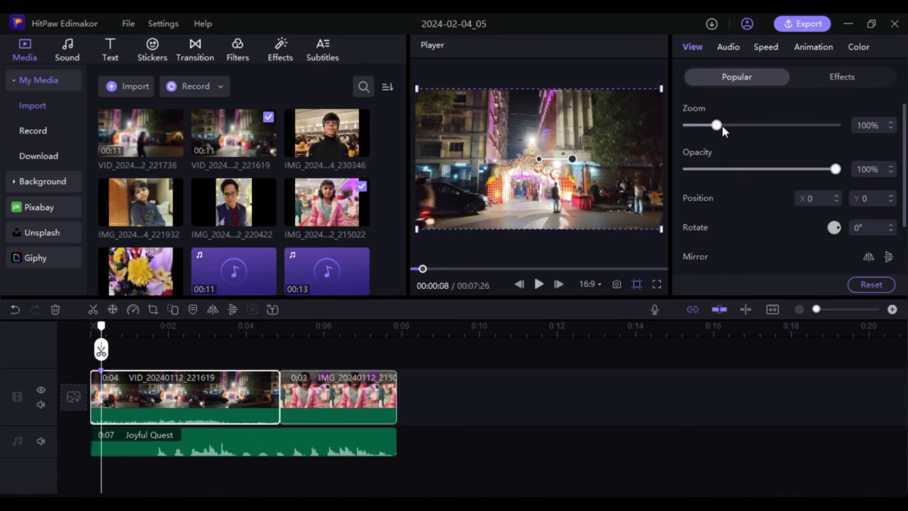
mouse_move(722, 128)
mouse_down()
mouse_move(738, 128)
mouse_move(707, 130)
mouse_move(718, 130)
mouse_up()
click(891, 123)
drag(836, 169, 752, 170)
drag(826, 169, 835, 170)
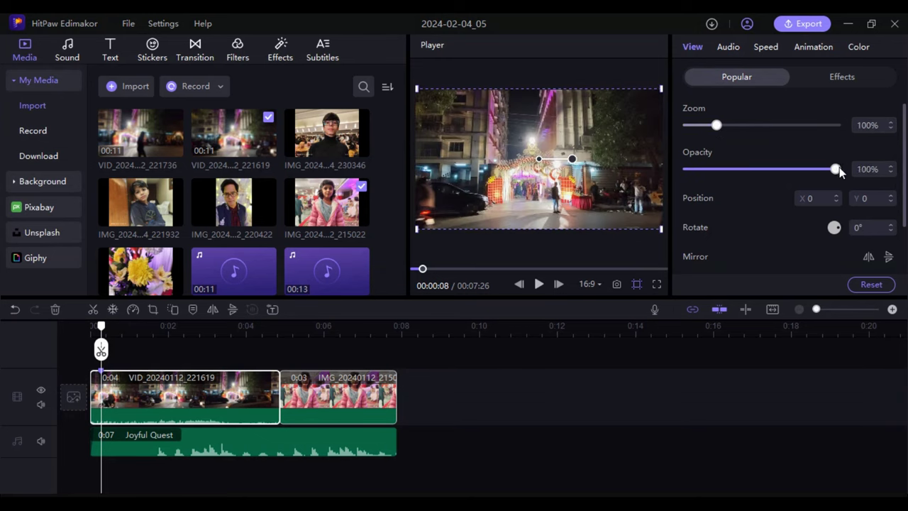
Step: Try the first video clip's rotation and both mirror directions, returning to 0° and the original orientation
click(891, 224)
click(891, 231)
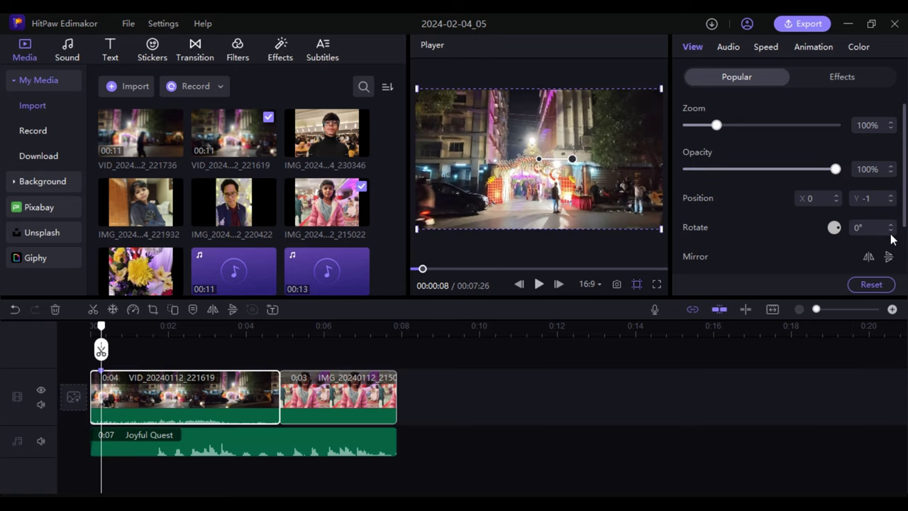
click(869, 257)
click(868, 257)
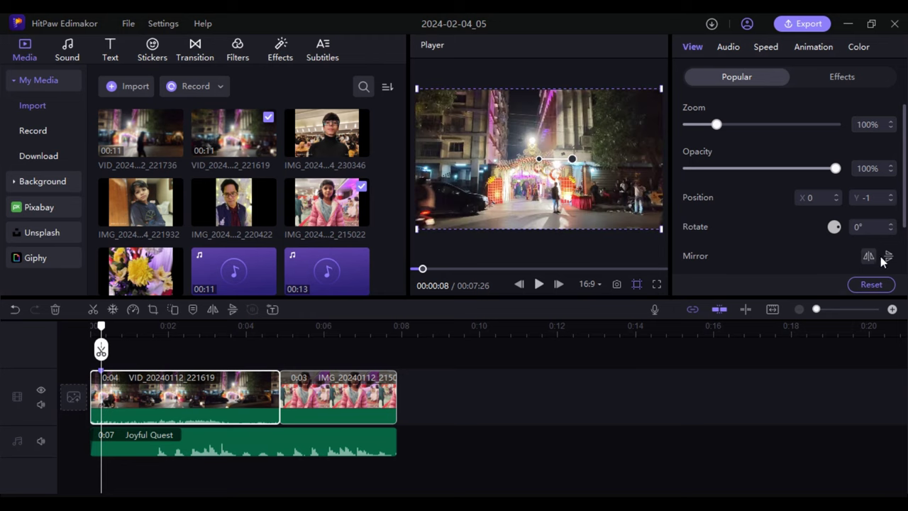
click(888, 256)
click(888, 257)
Step: Turn on stabilization for the VID_20240112_221619 clip
scroll(876, 270, down, 1)
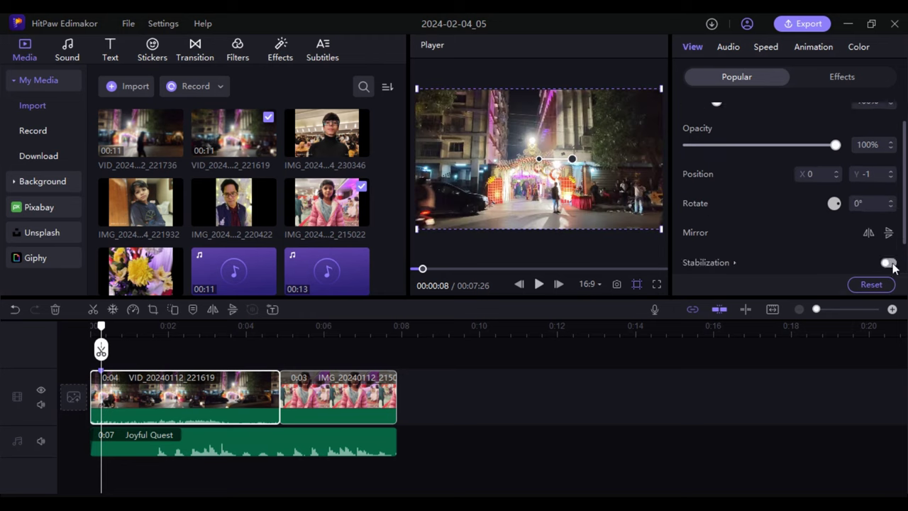
click(889, 263)
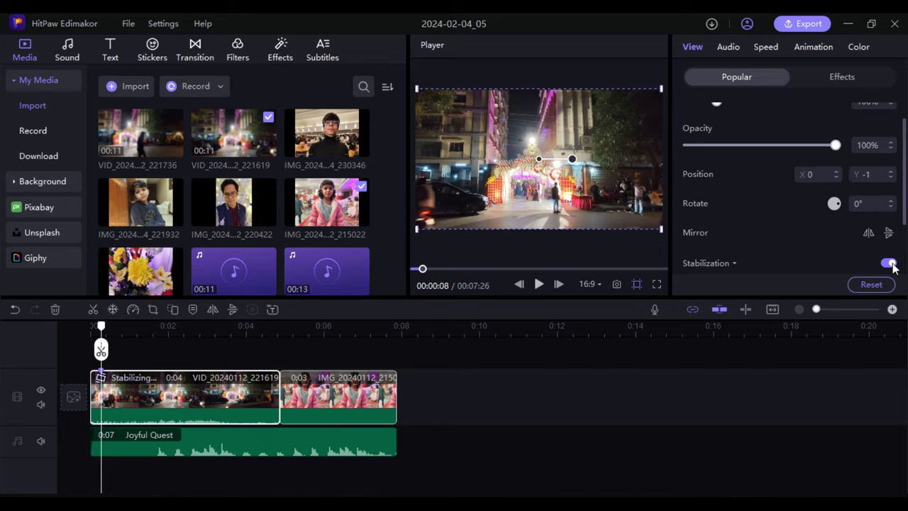
scroll(731, 82, up, 1)
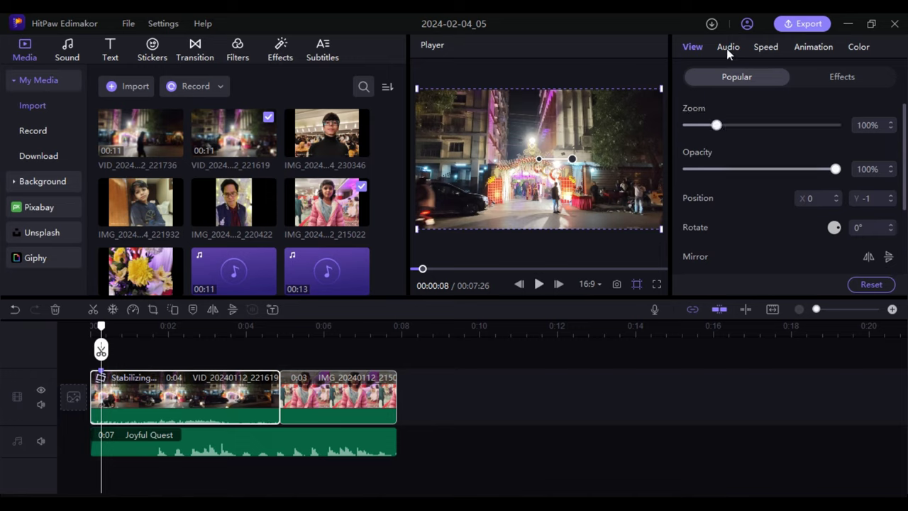
Step: Detach the audio from the VID_20240112_221619 clip and delete the separated audio
click(727, 48)
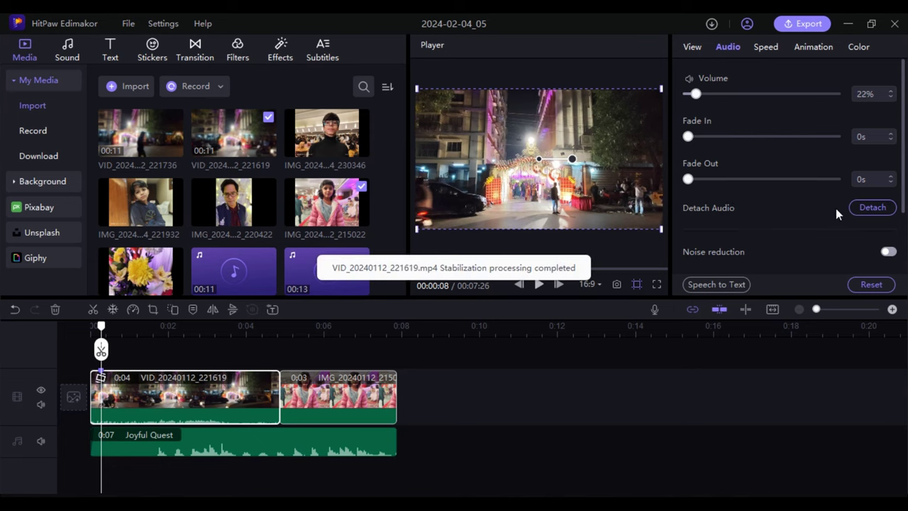
click(856, 209)
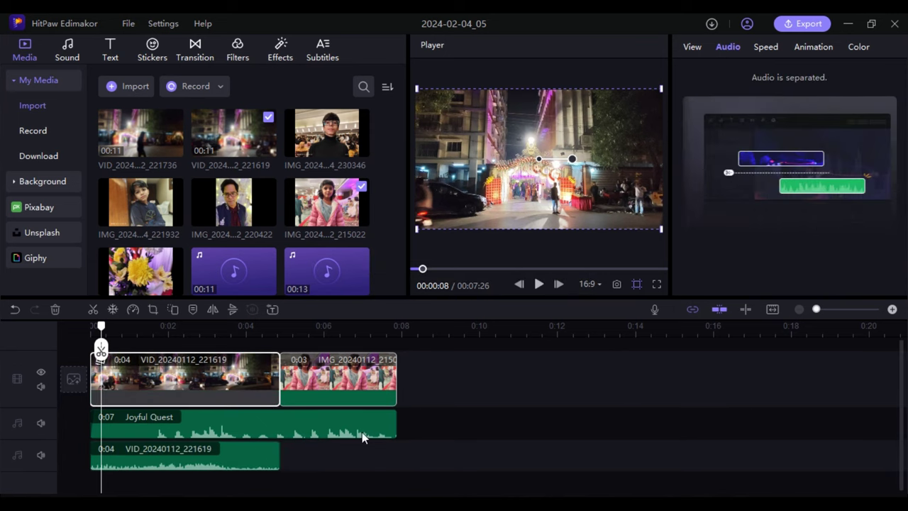
click(55, 311)
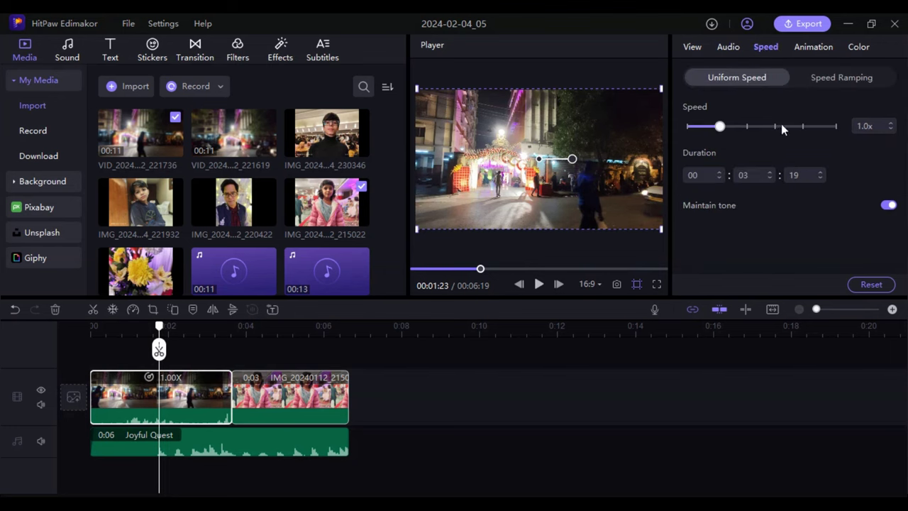
Step: Check the music clip's speed options, and apply the Montage speed ramp to the first video clip after trying Heroic moment
click(264, 436)
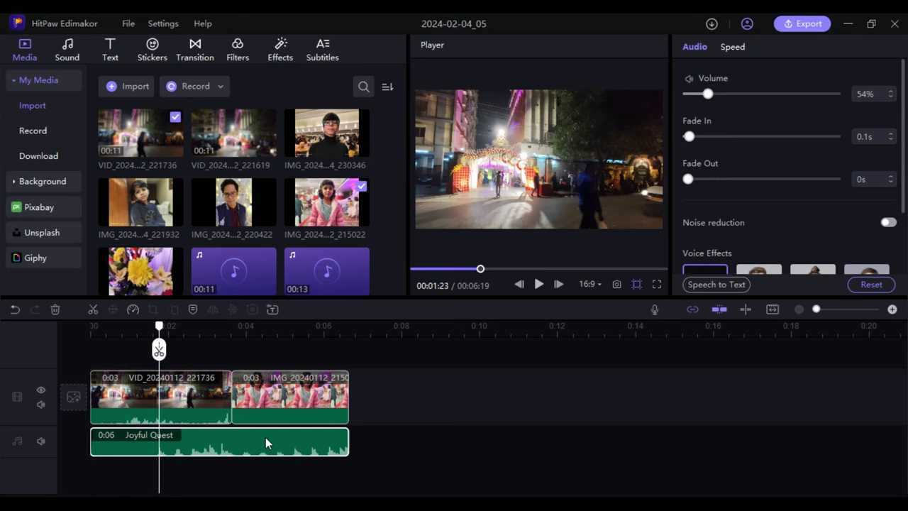
click(733, 48)
click(219, 403)
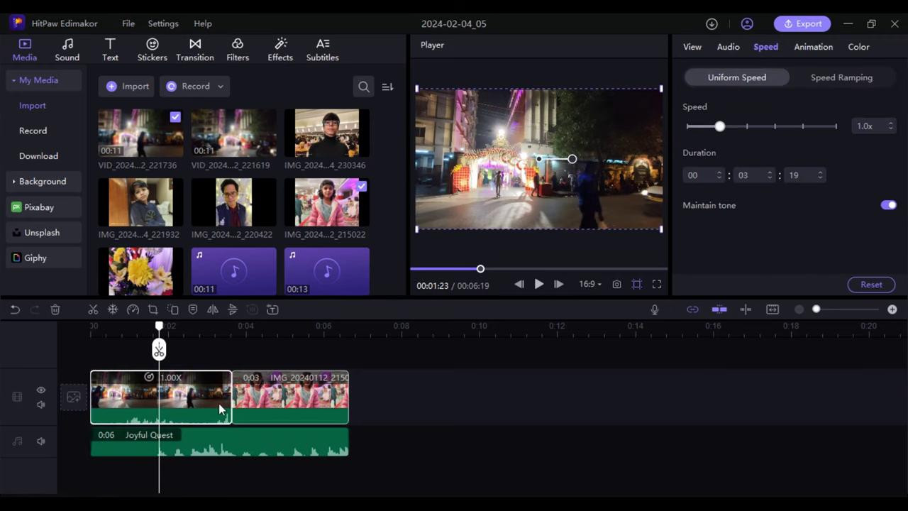
click(847, 81)
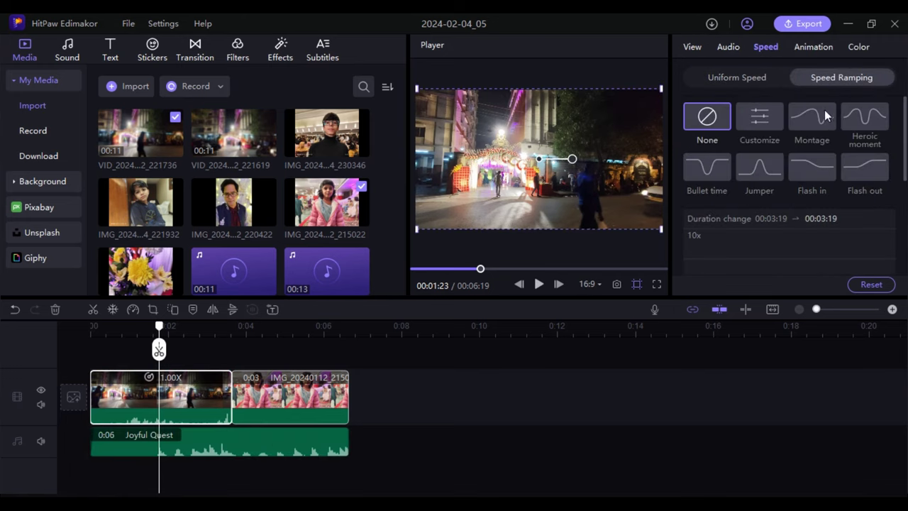
click(865, 125)
click(821, 125)
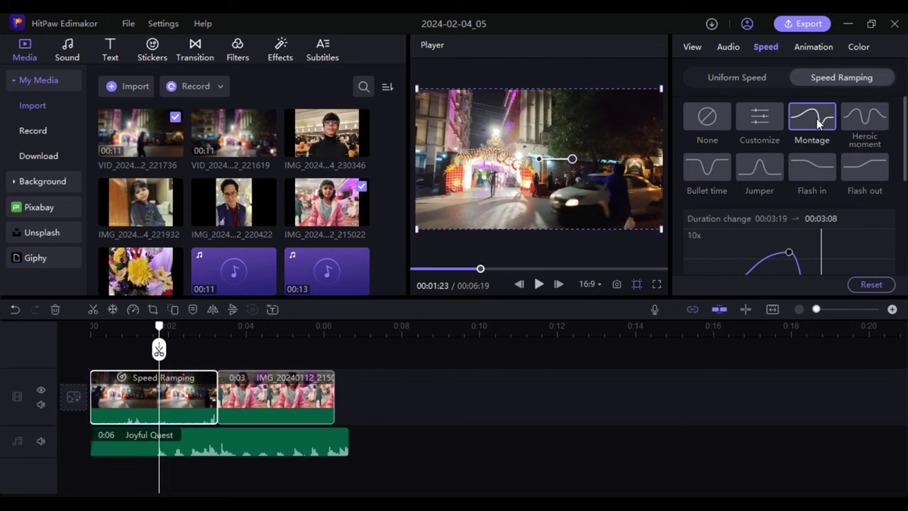
Step: Keep the Montage ramp on the first video clip and give it the Slide Left in-animation and the Zoom In out-animation
click(866, 125)
click(825, 126)
click(814, 47)
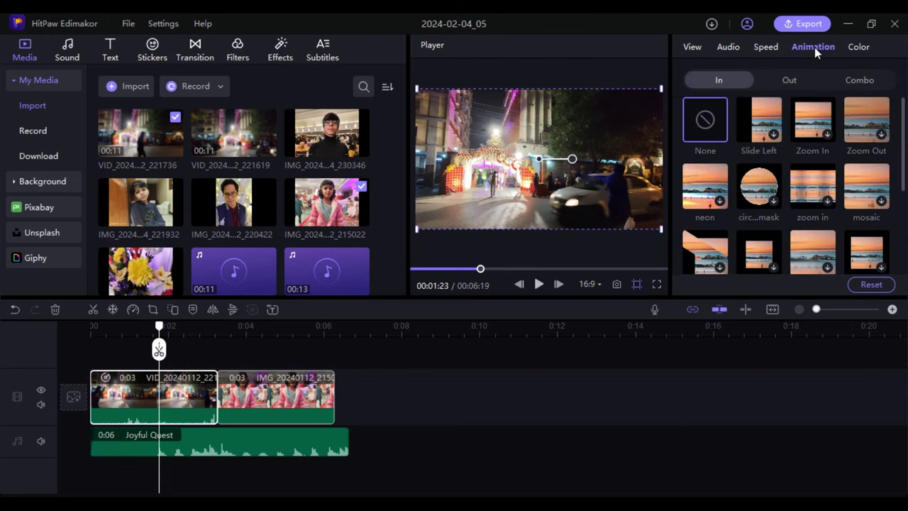
click(775, 134)
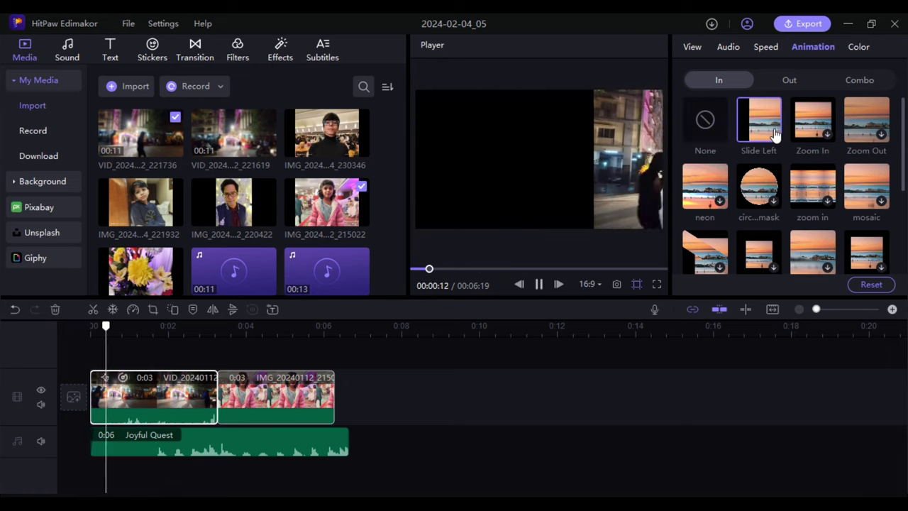
click(879, 136)
click(793, 80)
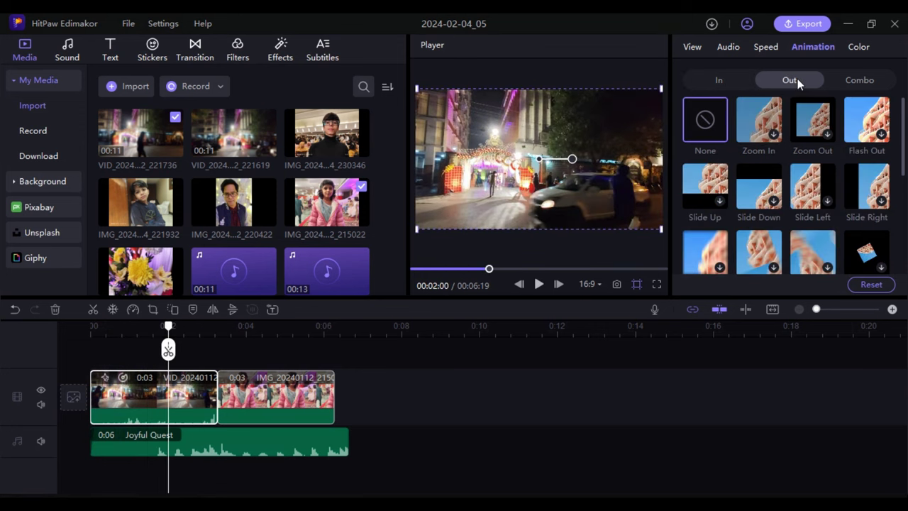
click(773, 135)
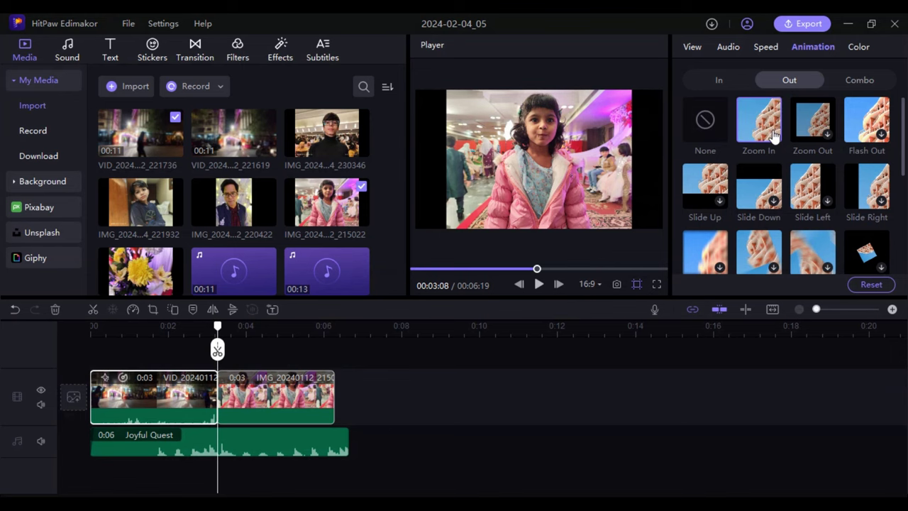
Step: Adjust the first video clip's color to brightness 11%, contrast 39%, saturation 2% and sharpen 9%
click(860, 46)
mouse_move(762, 91)
mouse_down()
mouse_move(780, 92)
mouse_move(770, 91)
mouse_up()
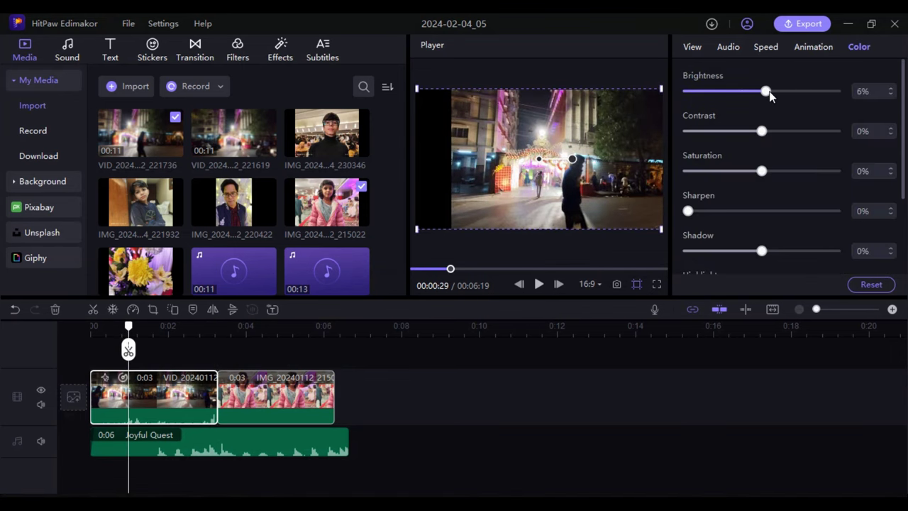
drag(762, 130, 793, 131)
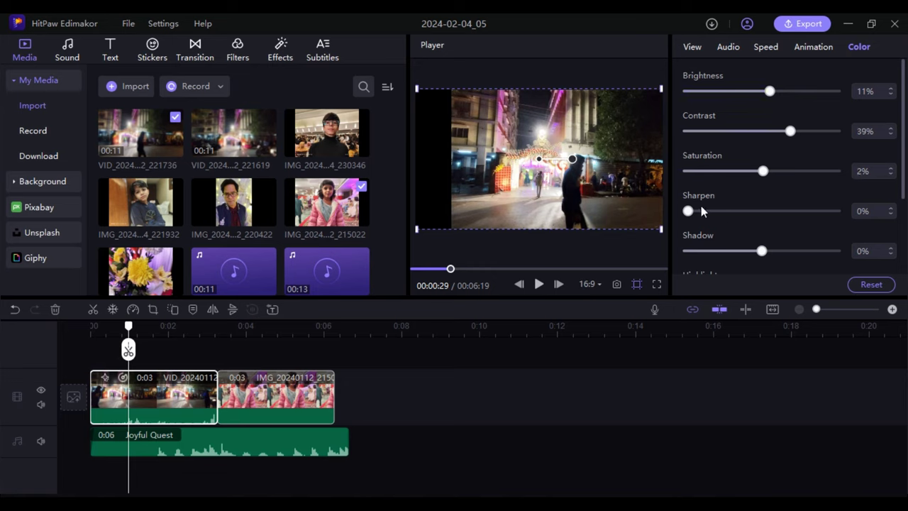
scroll(780, 233, down, 2)
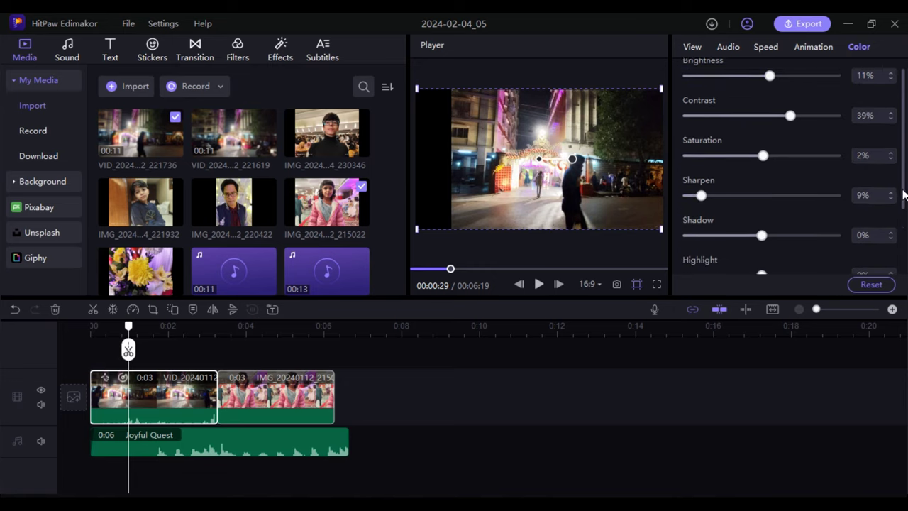
Step: Add a plain text title from the Basic text styles and make it read "Welcom"
click(71, 46)
click(226, 436)
click(107, 51)
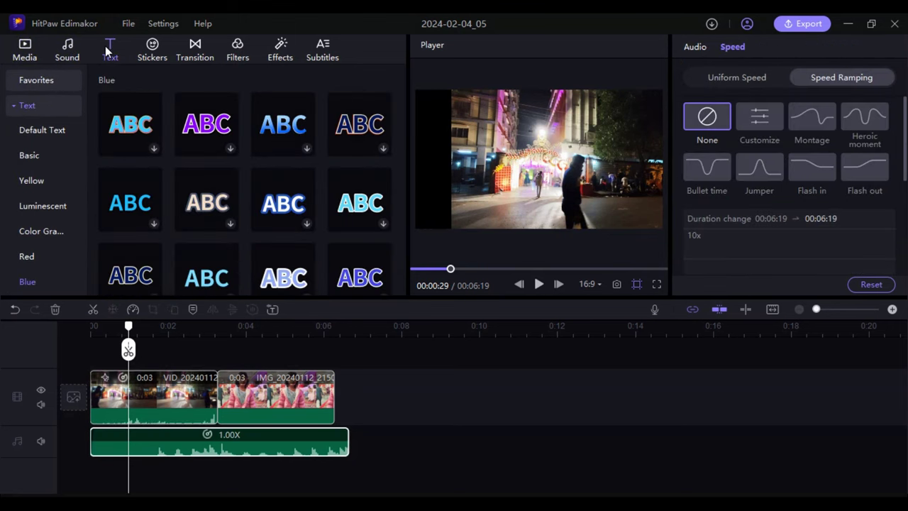
scroll(213, 185, up, 10)
click(154, 175)
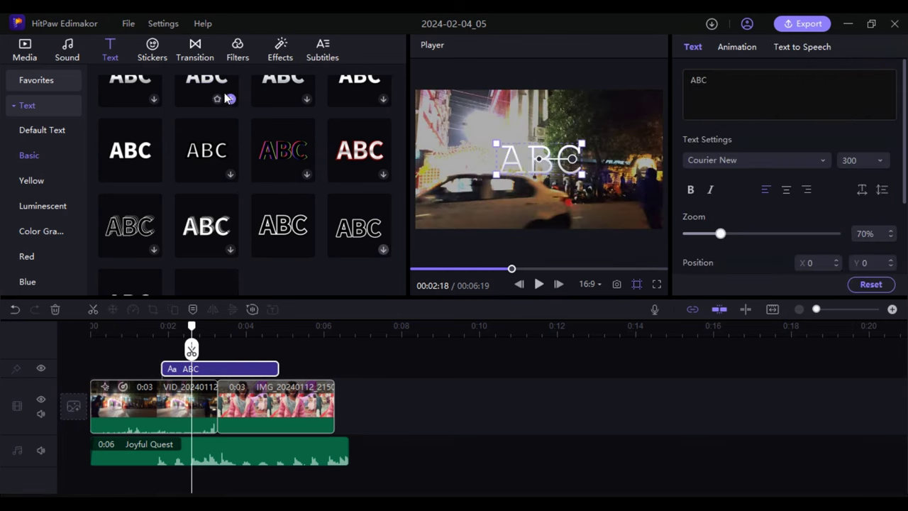
scroll(403, 98, up, 1)
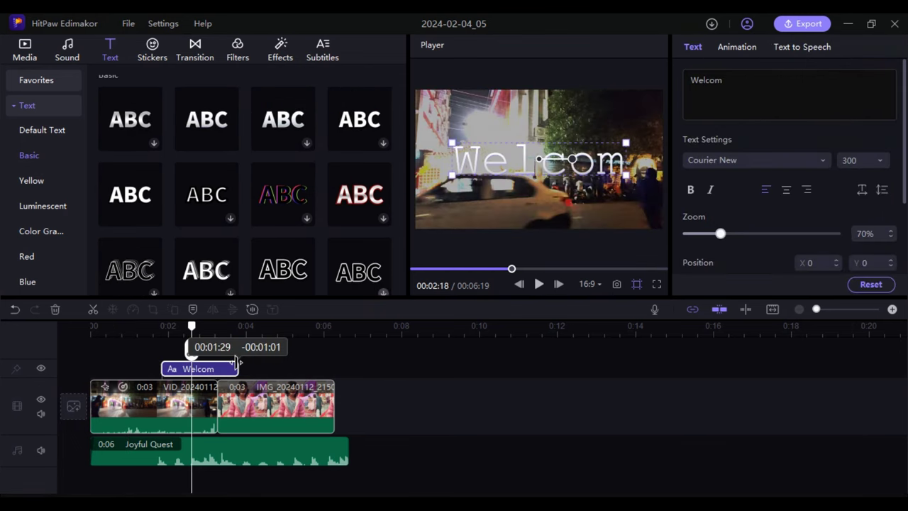
Step: Move the shortened Welcom title earlier, near the start of the first video clip, and preview it from the beginning
drag(216, 369, 159, 371)
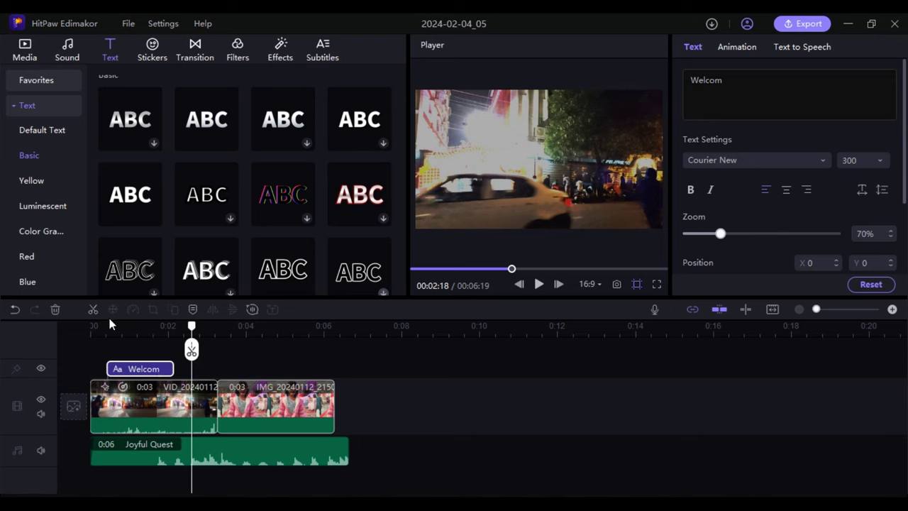
click(100, 326)
click(539, 284)
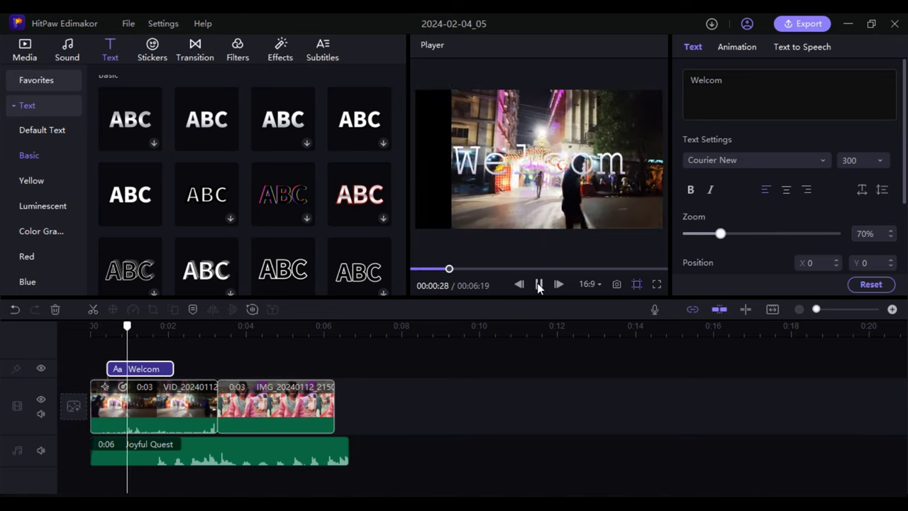
click(538, 284)
Step: Add the YouTube Subscription sticker, position it at X 72, Y 190, and fit its length over the first video clip
click(163, 62)
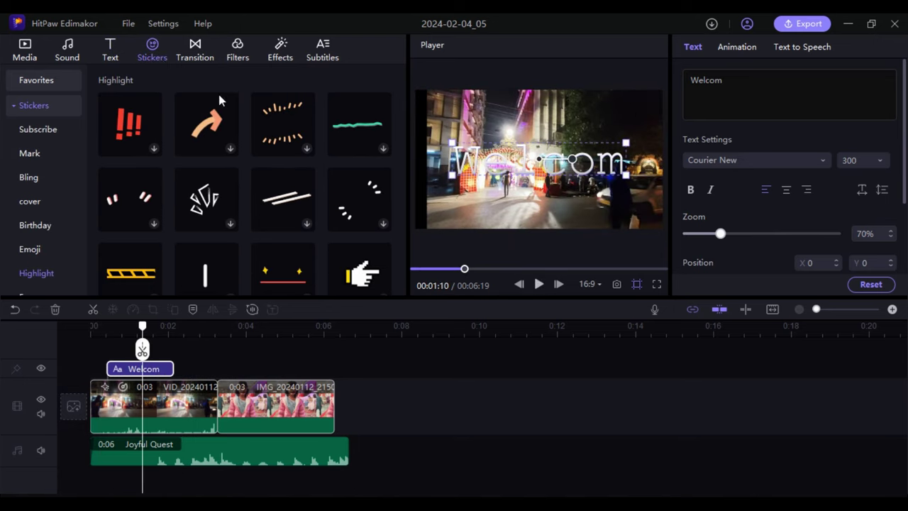
scroll(218, 94, up, 5)
click(383, 149)
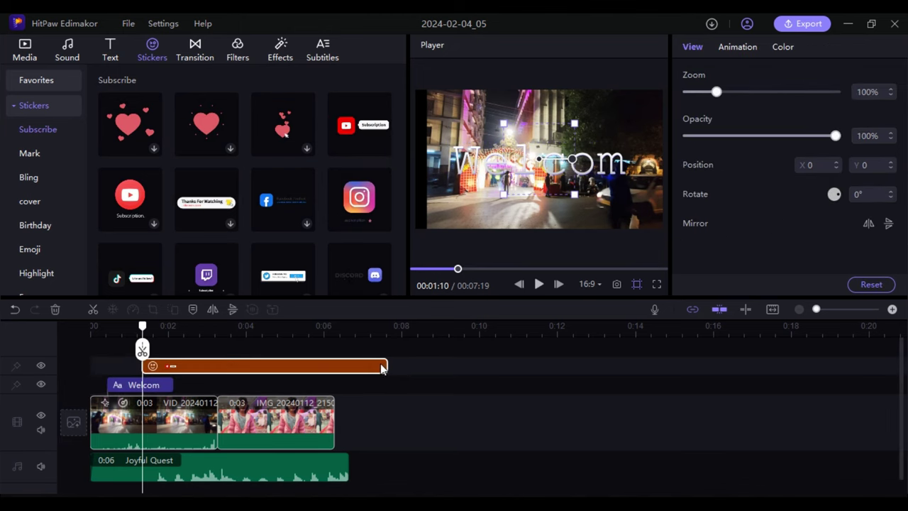
drag(380, 366, 329, 366)
click(519, 284)
click(538, 283)
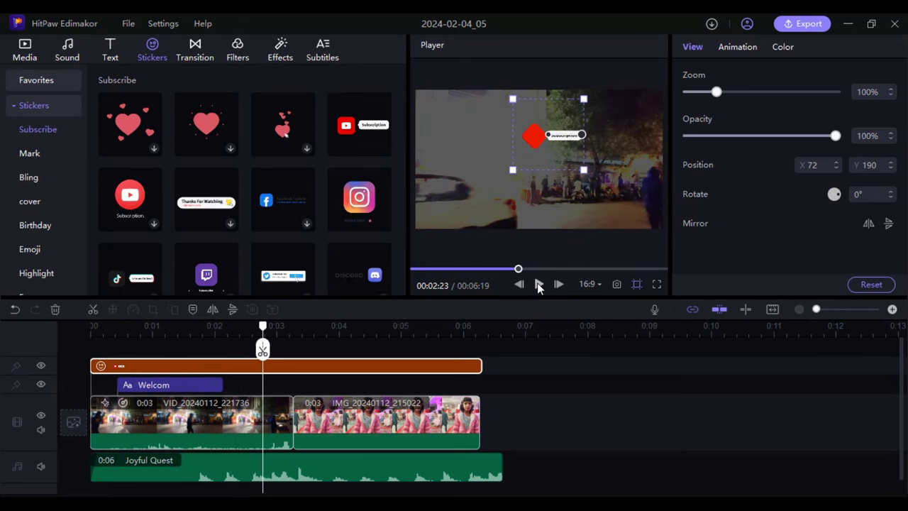
Step: Add the Zoom slideshow transition between the IMG_20240112_215022 and IMG_20240114_221932 clips and play it
click(195, 50)
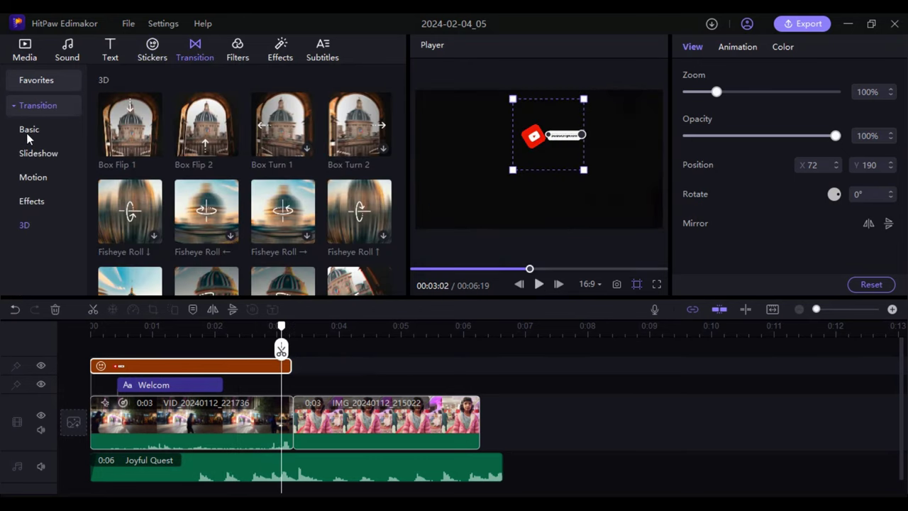
click(37, 157)
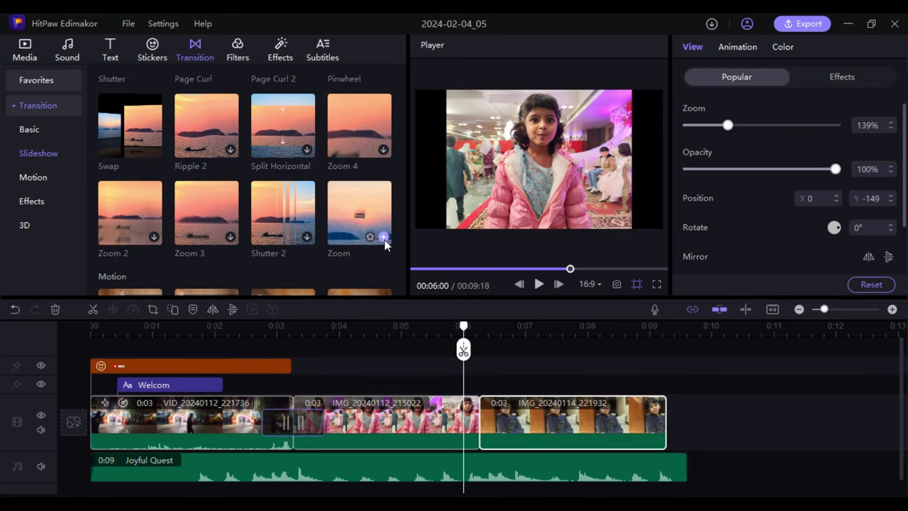
click(383, 238)
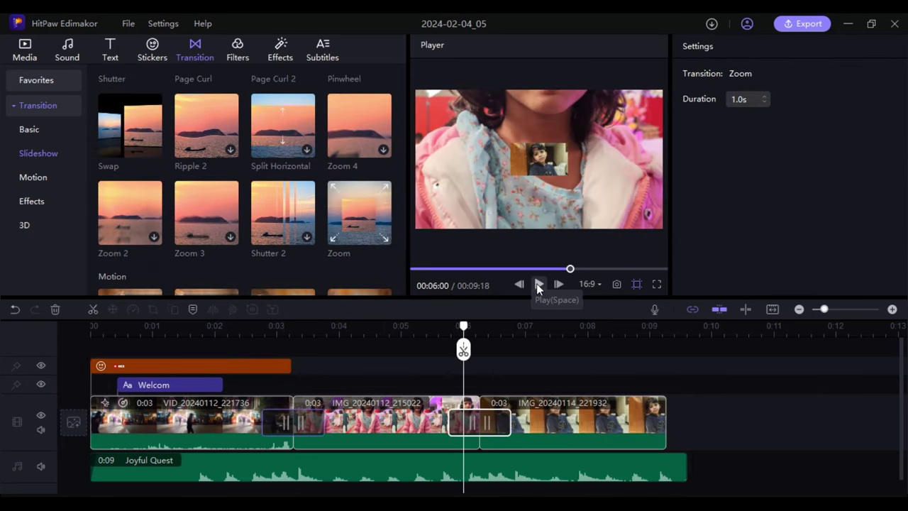
click(537, 284)
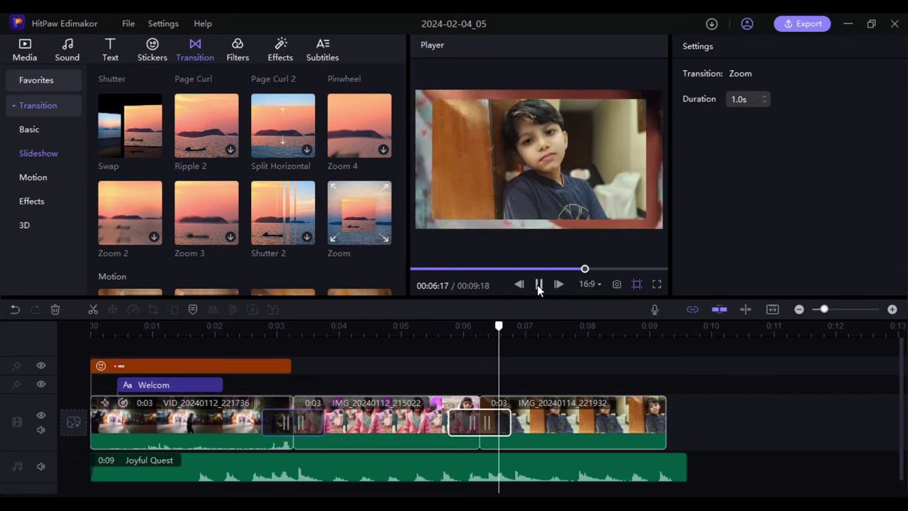
click(537, 285)
Step: Move the playhead back into the IMG_20240112_215022 clip, ahead of the Zoom transition, and replay from there
click(832, 310)
drag(832, 310, 823, 310)
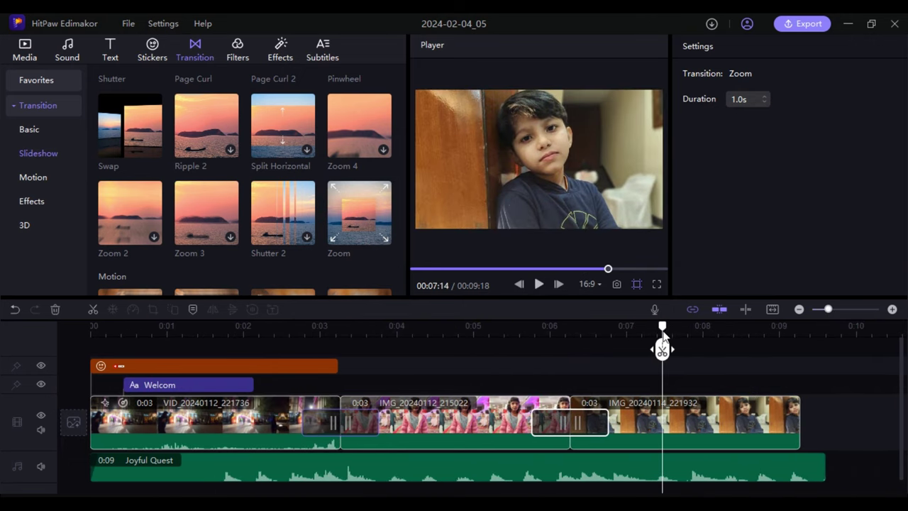
drag(660, 333, 401, 334)
click(537, 284)
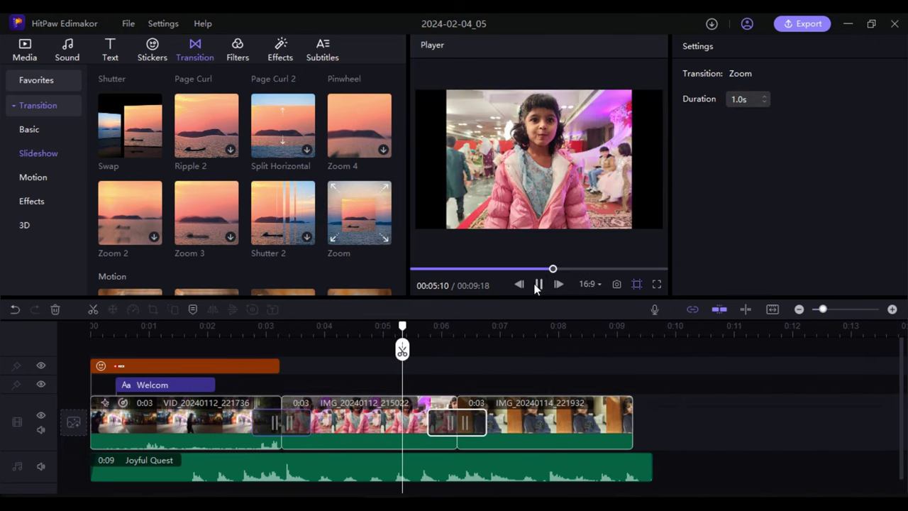
click(537, 284)
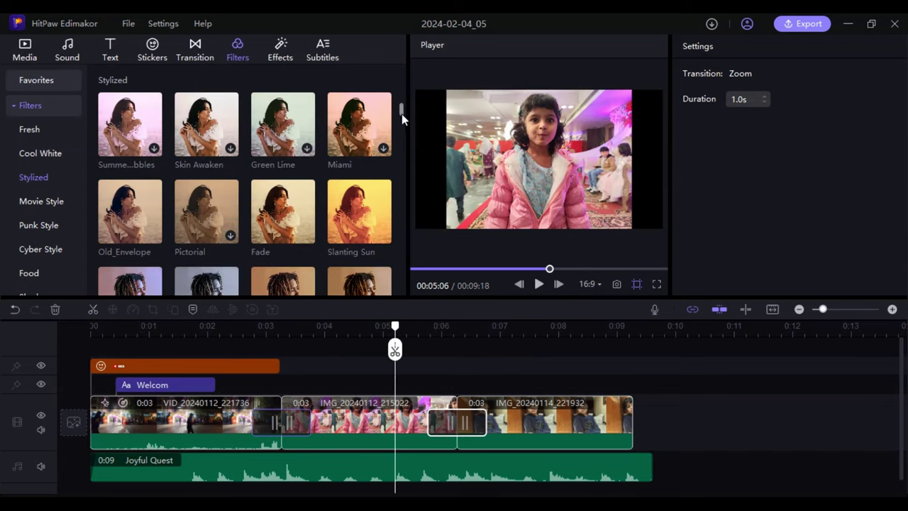
Step: Add the Stylized filter Cedar, align it over the IMG_20240114_221932 clip, and preview it
scroll(401, 113, down, 3)
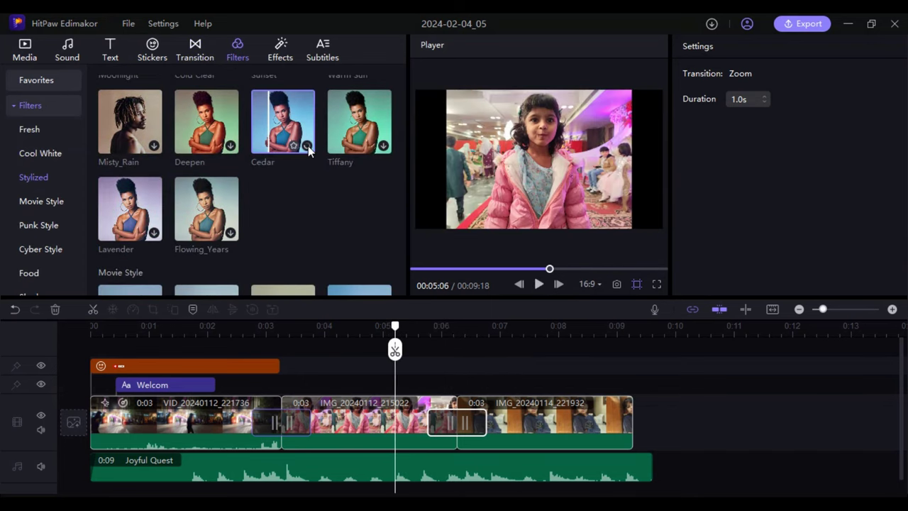
click(308, 146)
click(308, 145)
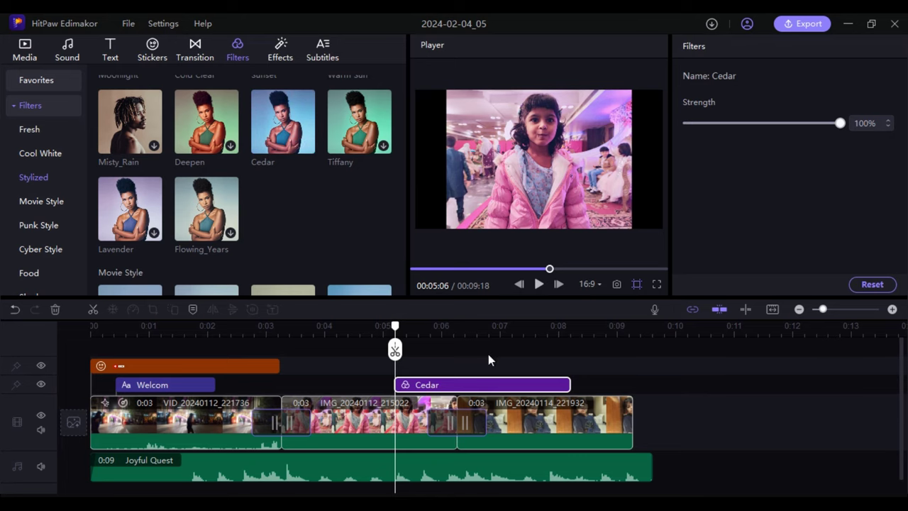
drag(487, 384, 548, 381)
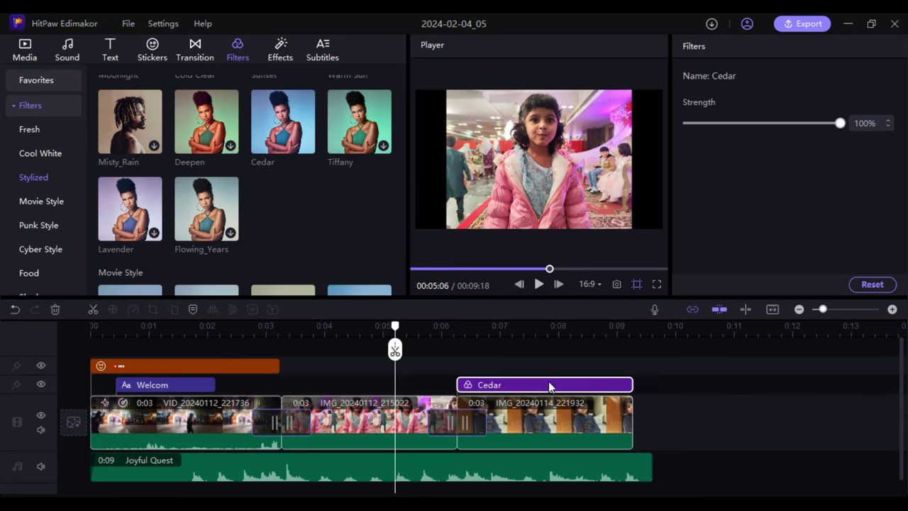
click(539, 284)
click(539, 284)
Step: Add the Trending effect Sparkling Sparks at 00:06:01 and the Basic effect Hazy at 00:05:13, and preview them
click(280, 50)
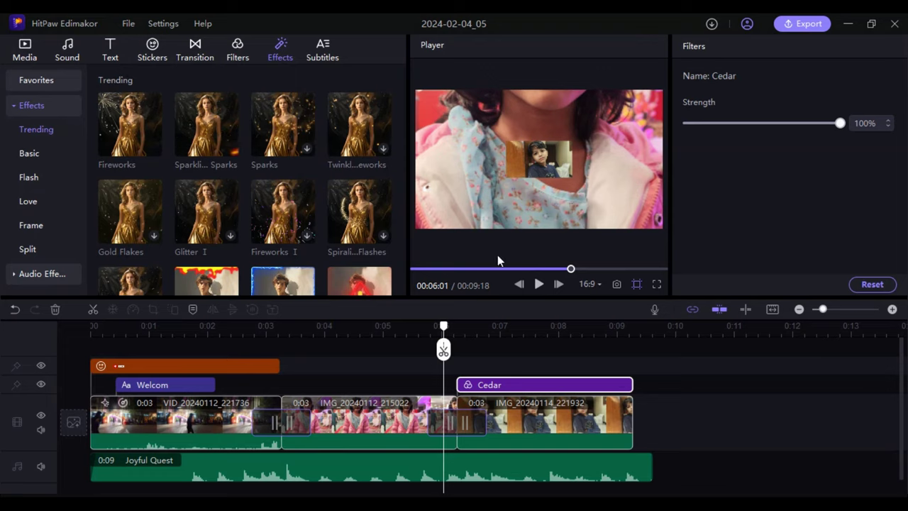
click(230, 150)
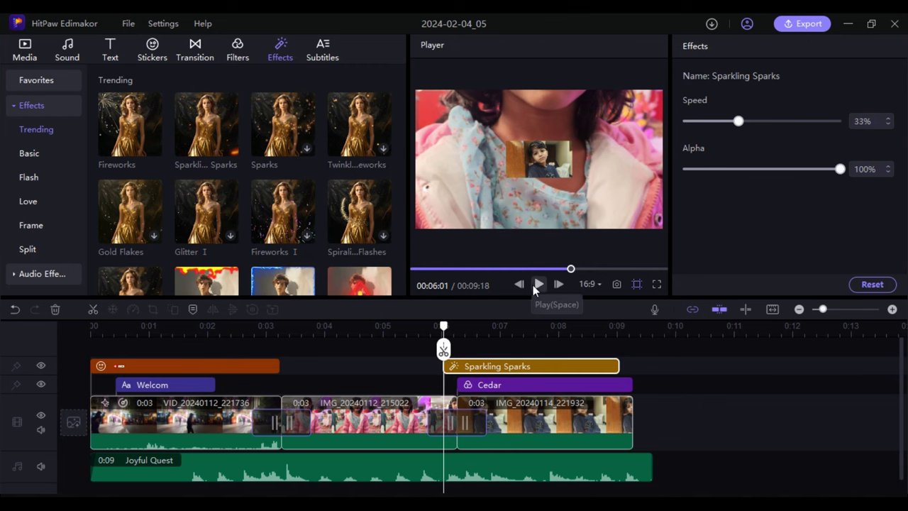
click(537, 285)
click(537, 284)
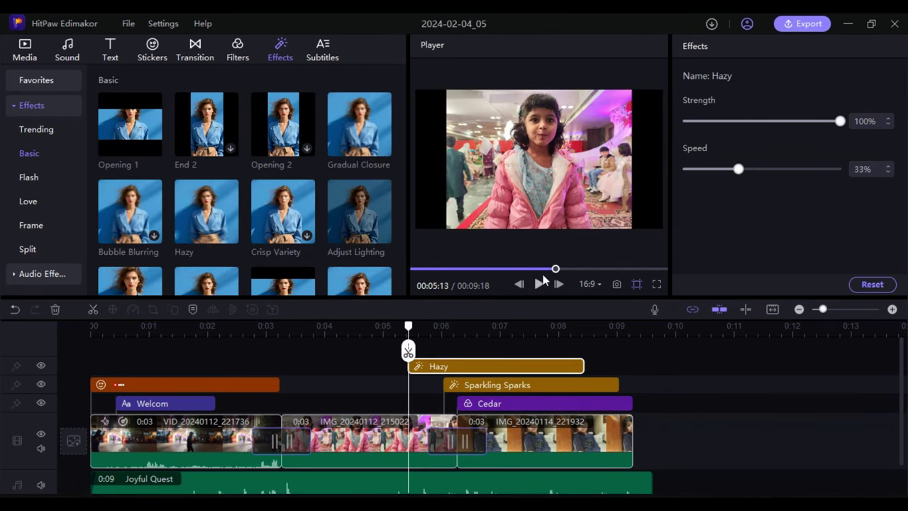
click(542, 280)
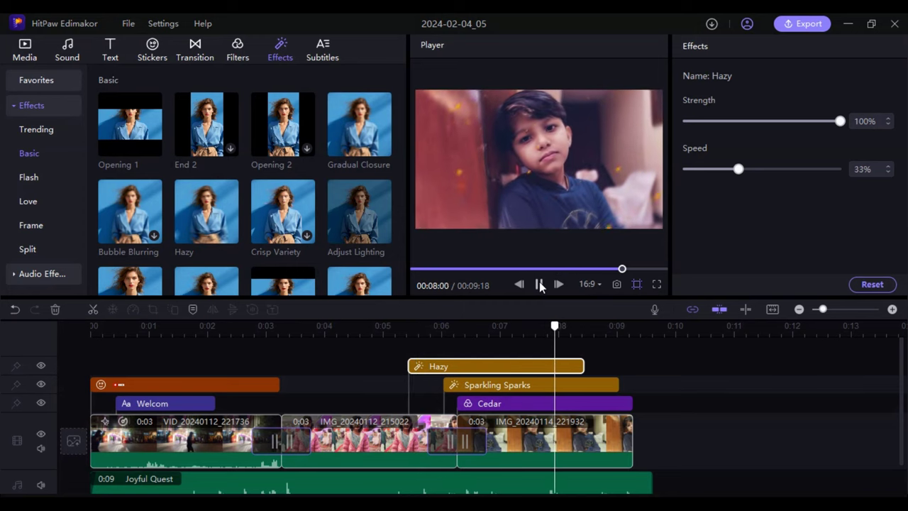
click(539, 285)
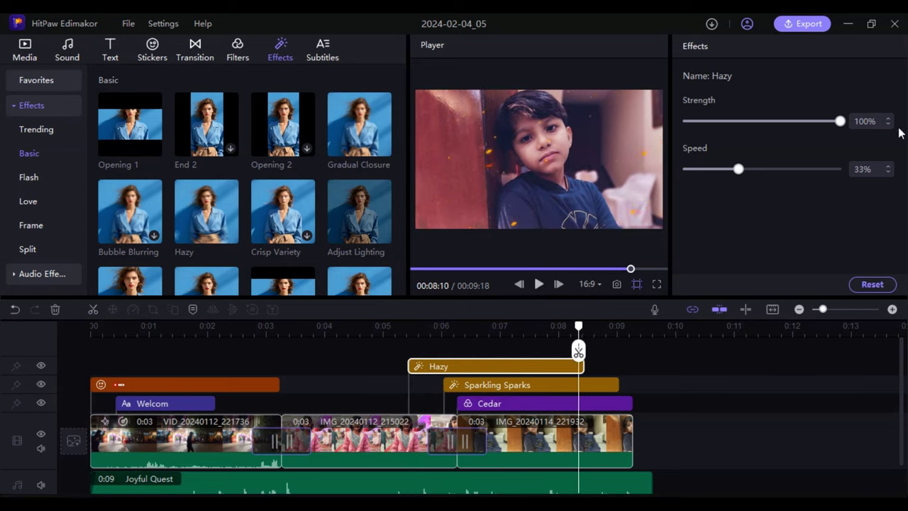
Step: Open the export settings and set the general video export to 4K resolution at 30 fps
click(802, 26)
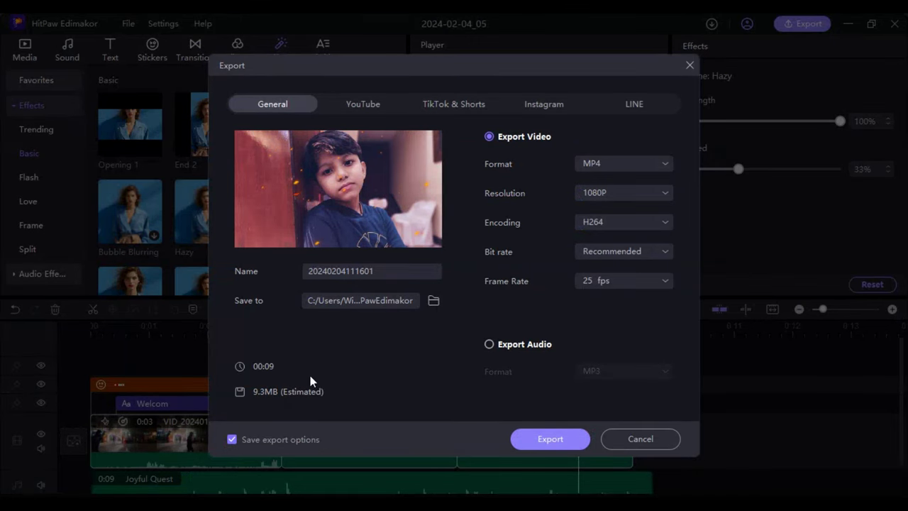
click(667, 197)
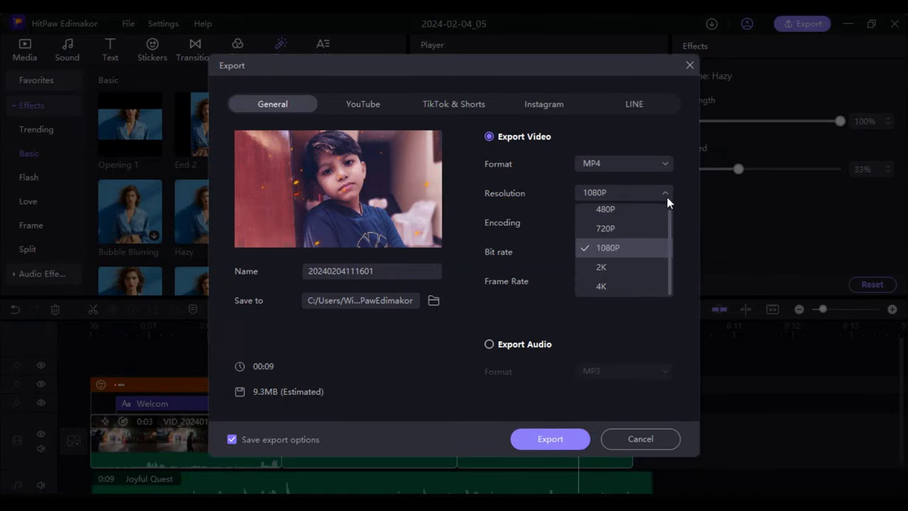
click(610, 286)
click(608, 291)
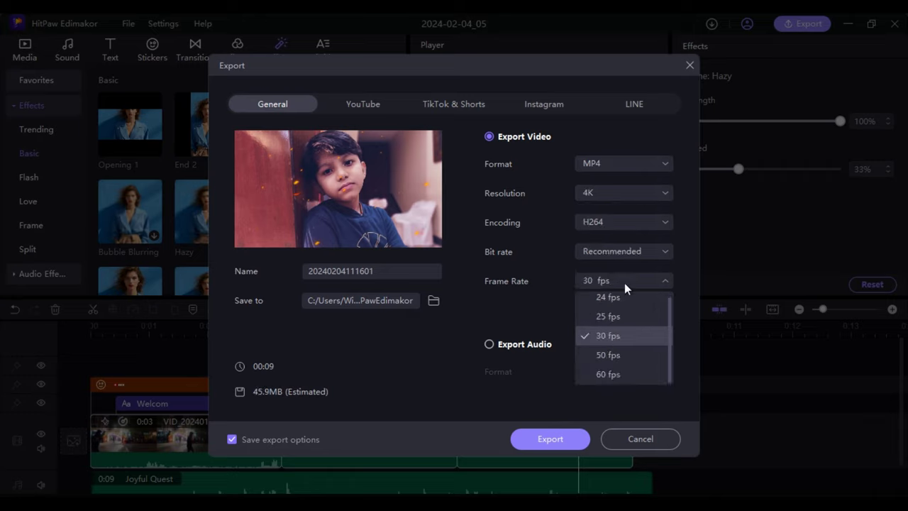
Step: Set the YouTube export preset to 4K resolution and 60 fps, keeping MP4 format and H264 encoding
click(363, 104)
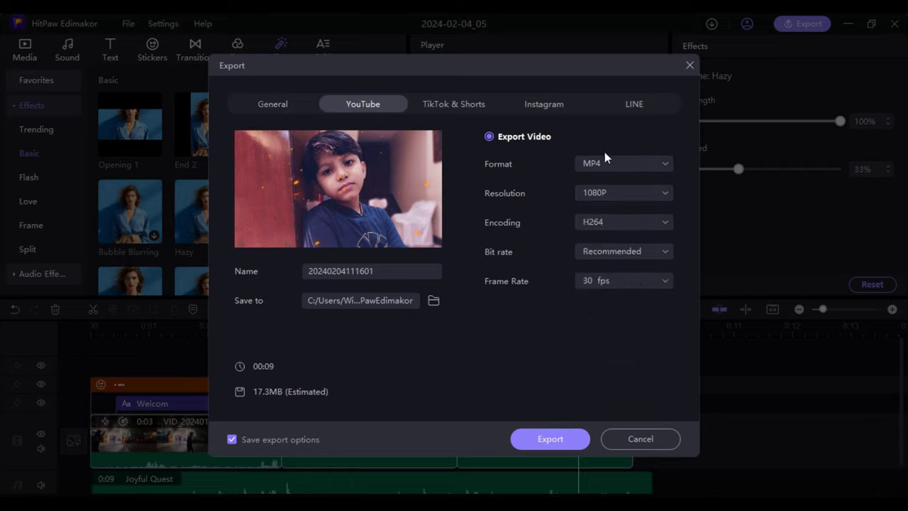
click(662, 164)
click(539, 175)
click(660, 193)
click(609, 286)
click(620, 283)
click(540, 277)
click(629, 221)
click(629, 221)
Step: Check the TikTok & Shorts and Instagram export presets, and return to the YouTube preset
click(456, 105)
click(528, 103)
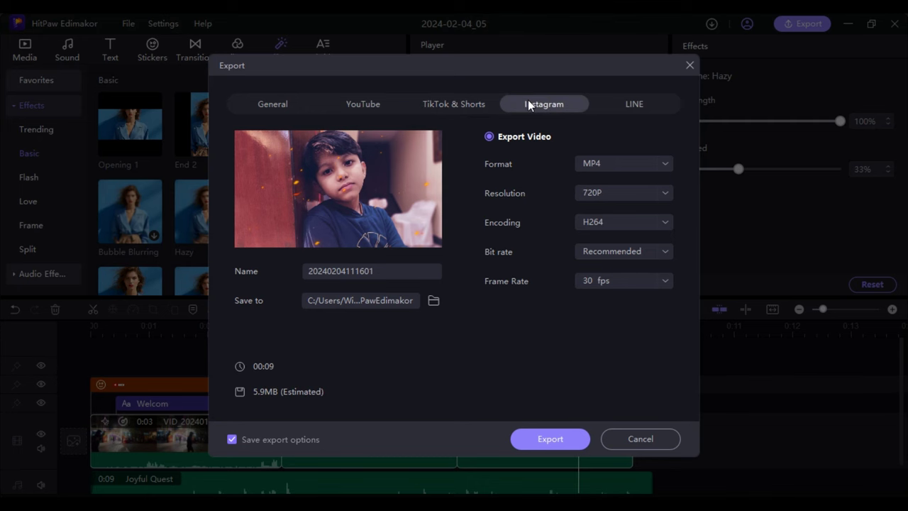
click(354, 103)
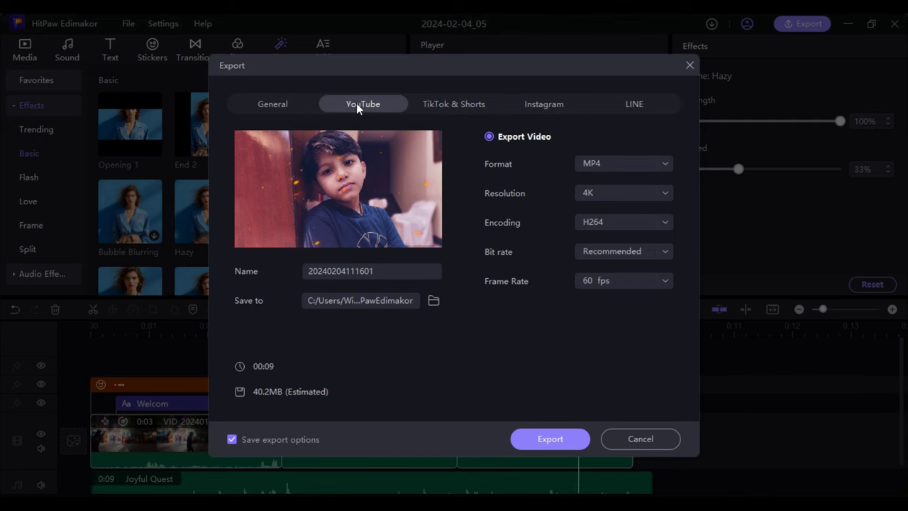